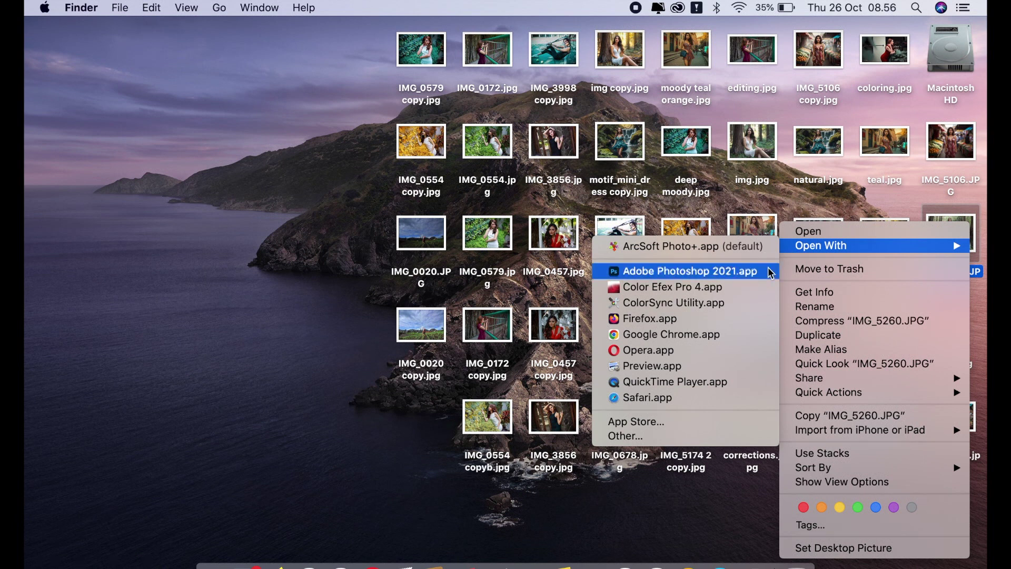
Step: Open IMG_5260.JPG in Adobe Photoshop 2021 with Open With
{"action": "left_click", "coordinate": [769, 269]}
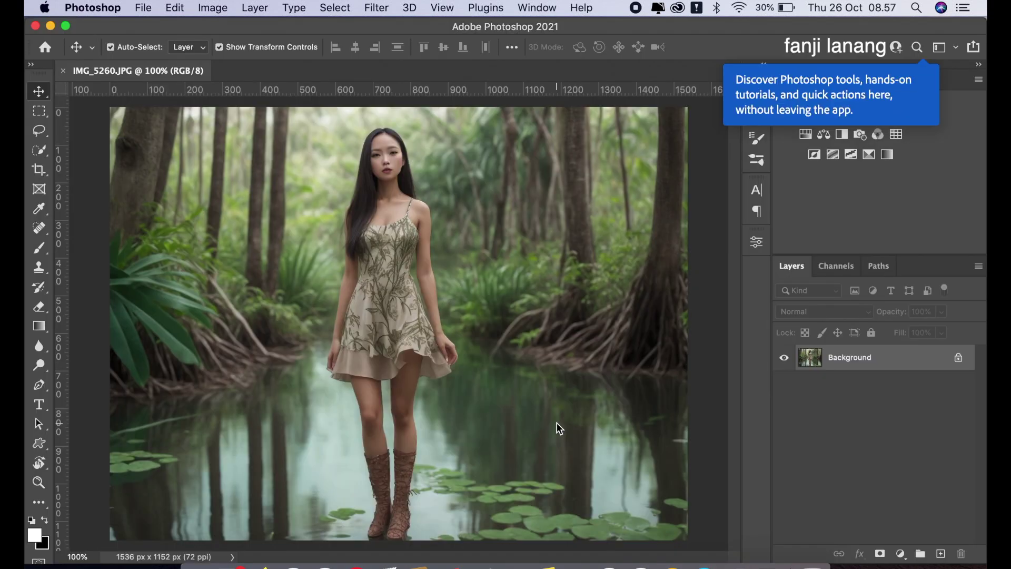
Step: Duplicate the Background layer, add an empty Layer 1 on top, and reselect Background copy
{"action": "left_click_drag", "start_coordinate": [881, 361], "coordinate": [946, 551]}
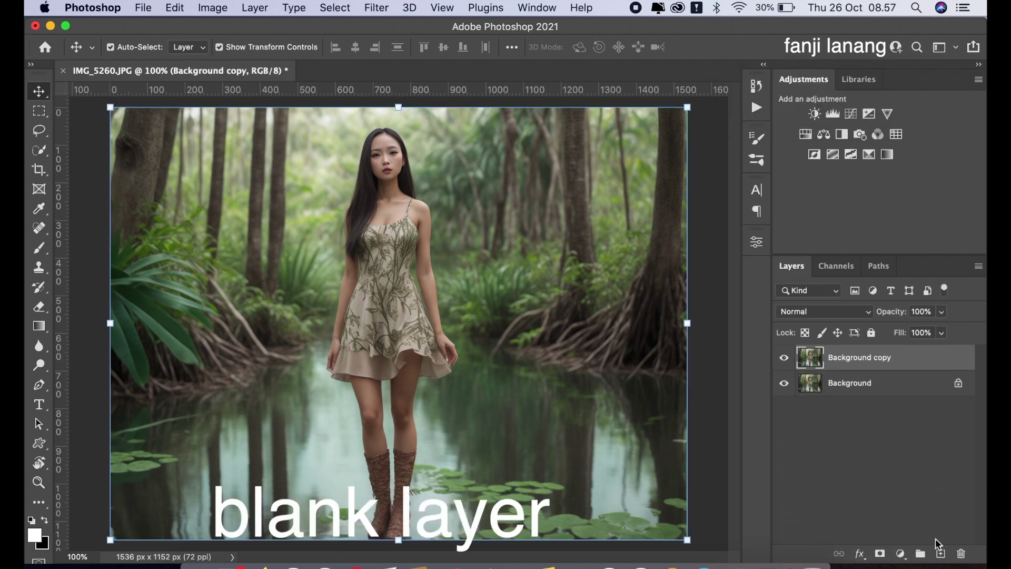
{"action": "left_click", "coordinate": [941, 554]}
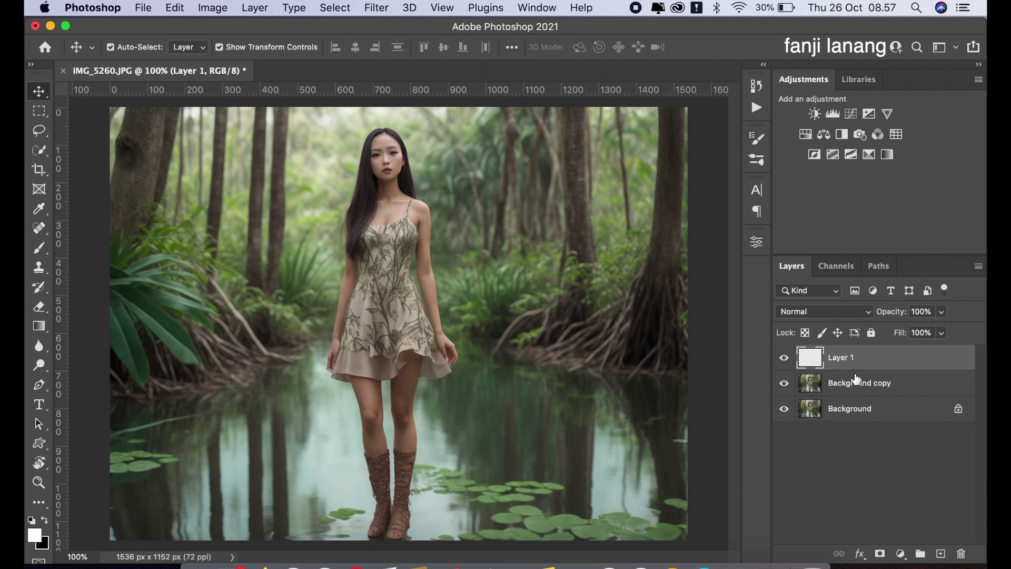
{"action": "left_click", "coordinate": [861, 384]}
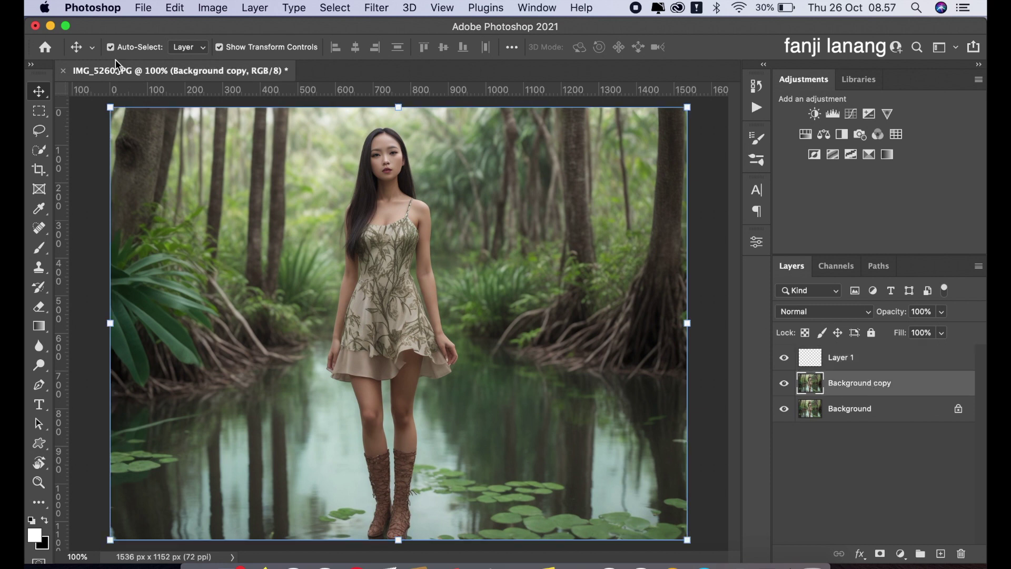
{"action": "left_click", "coordinate": [212, 8]}
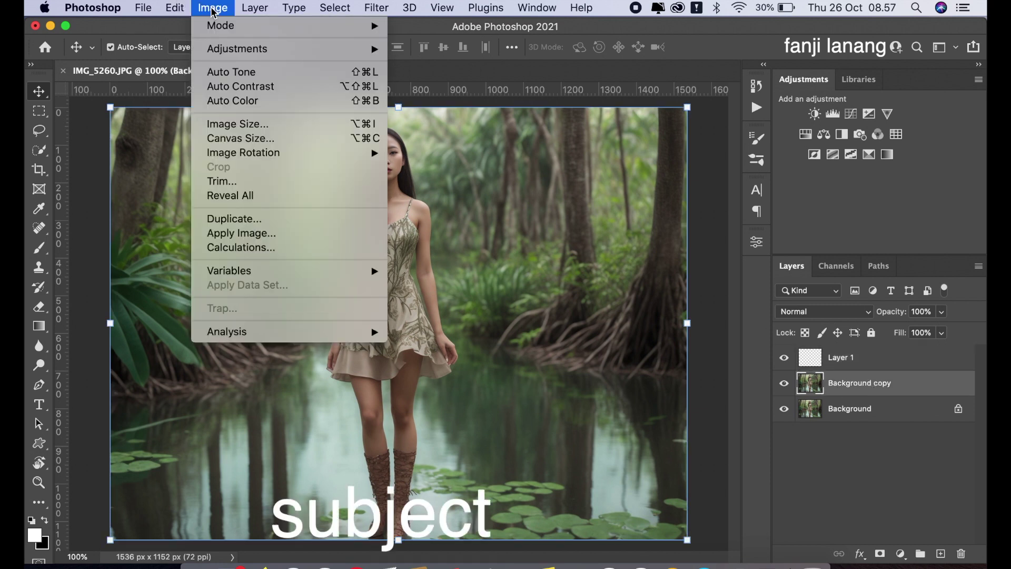
{"action": "mouse_move", "coordinate": [335, 8]}
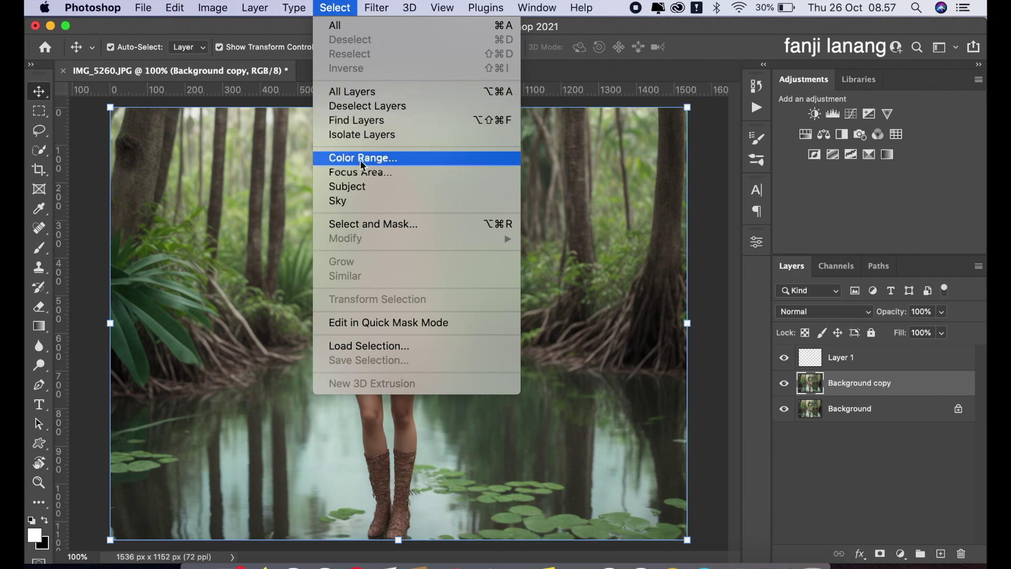
Step: Select the woman with Select Subject and paste a copy of her onto Layer 1
{"action": "left_click", "coordinate": [362, 187]}
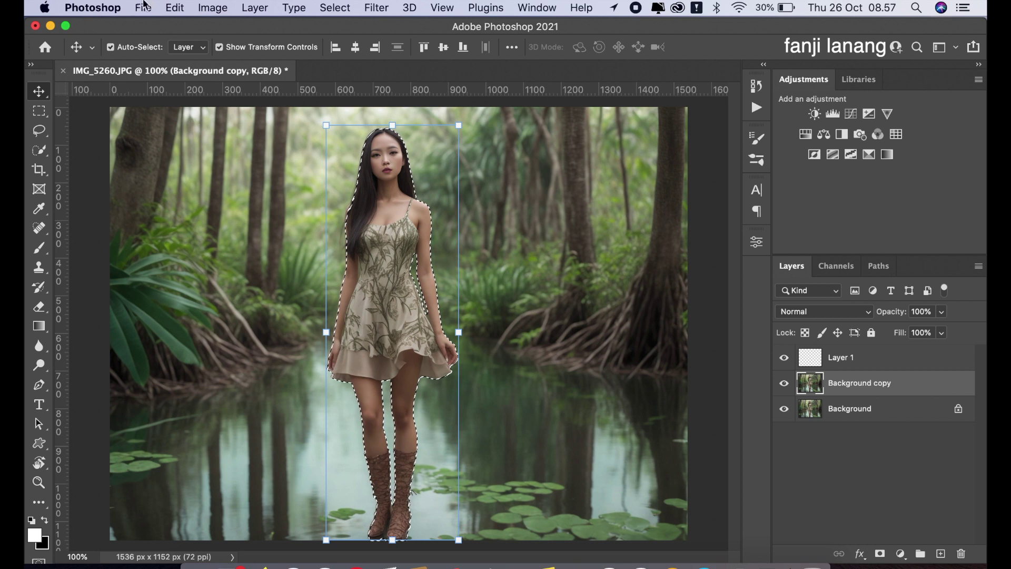
{"action": "left_click", "coordinate": [175, 8]}
{"action": "left_click", "coordinate": [185, 115]}
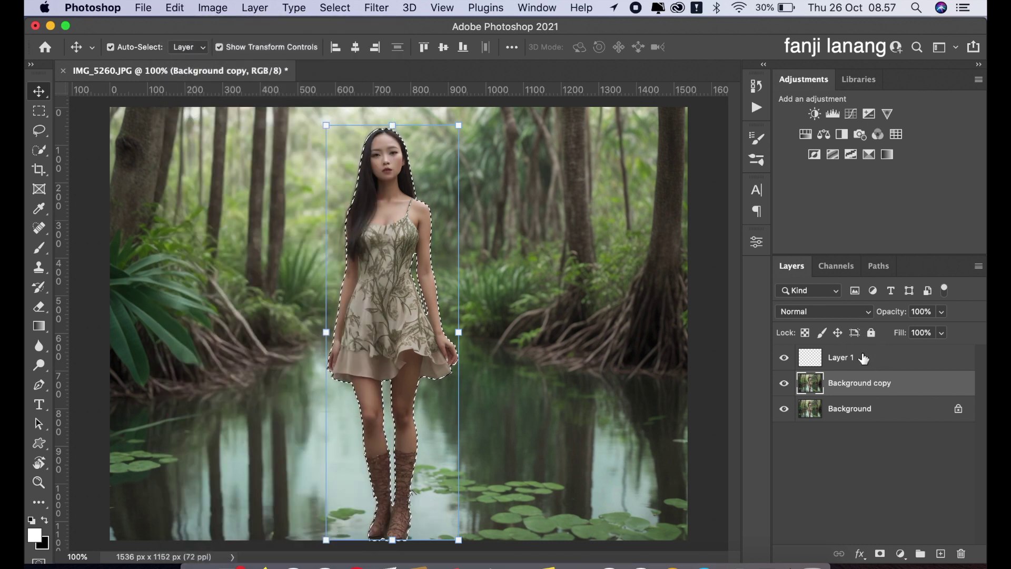
{"action": "left_click", "coordinate": [864, 357]}
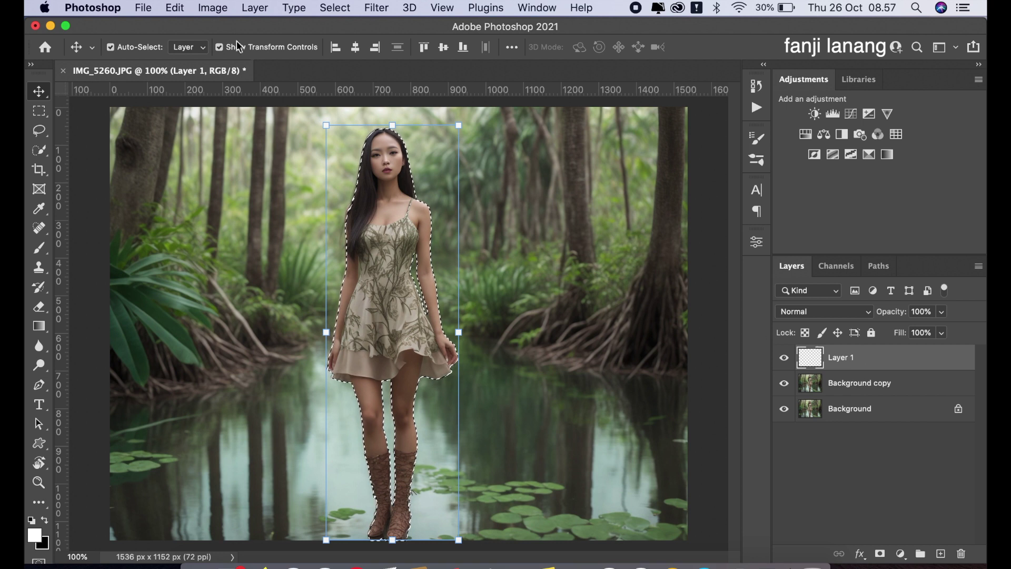
{"action": "left_click", "coordinate": [175, 7]}
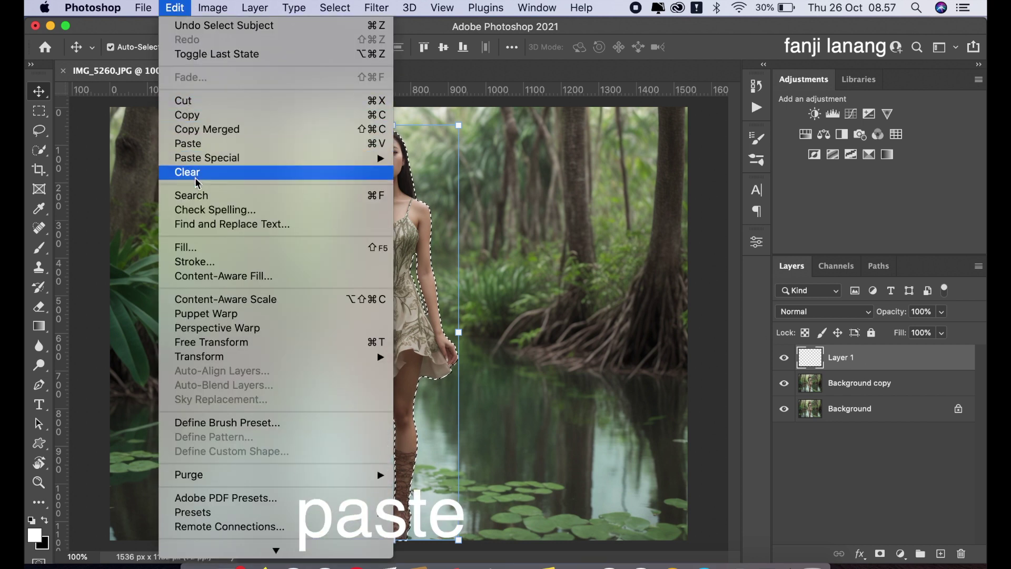
{"action": "left_click", "coordinate": [195, 144]}
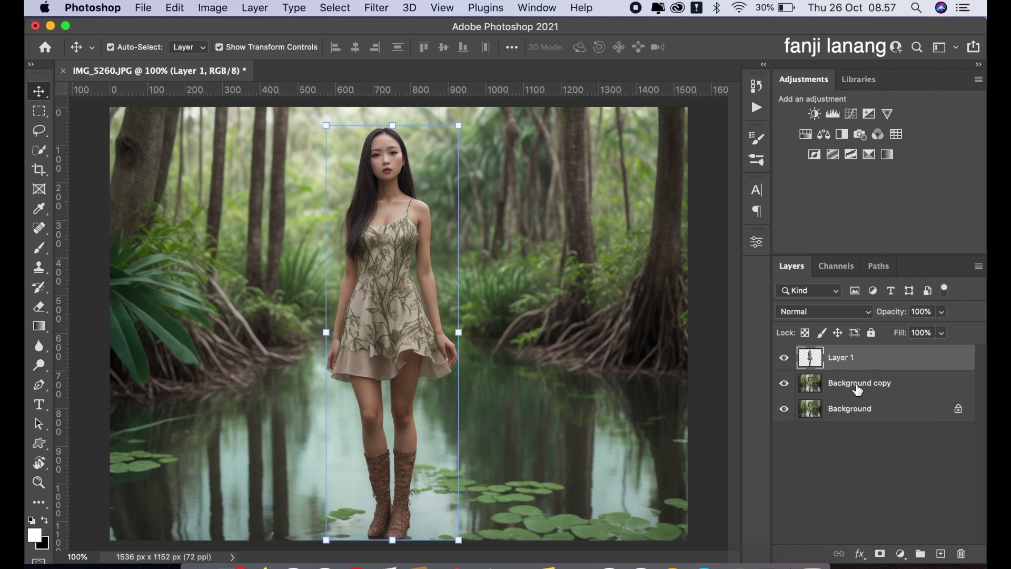
{"action": "left_click", "coordinate": [852, 388]}
Step: Add Layer 2 and set a soft round brush to 80% opacity, 74% flow, size 300
{"action": "left_click", "coordinate": [941, 554]}
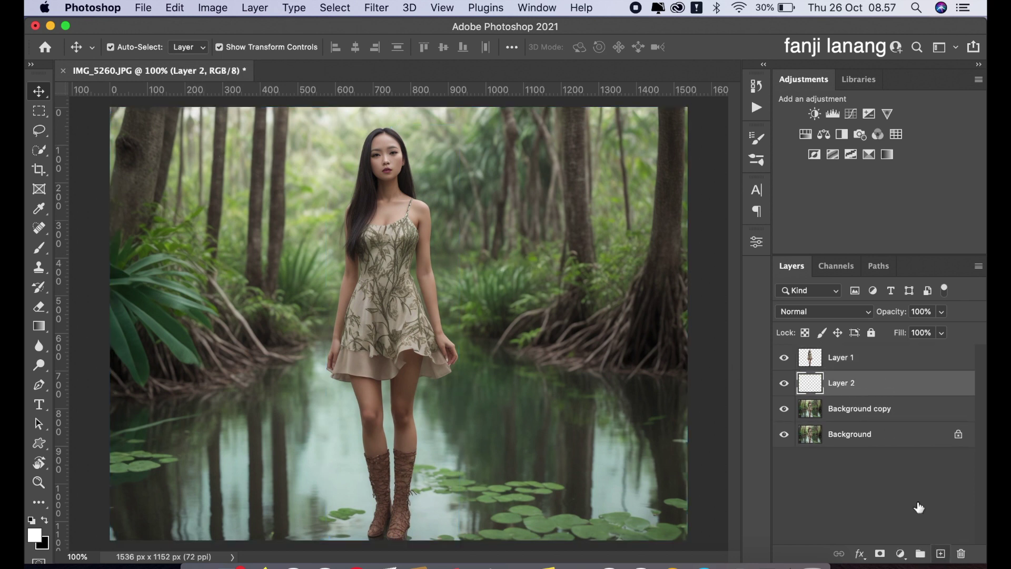
{"action": "left_click", "coordinate": [39, 247]}
{"action": "left_click", "coordinate": [68, 247]}
{"action": "left_click", "coordinate": [132, 47]}
{"action": "left_click", "coordinate": [369, 47]}
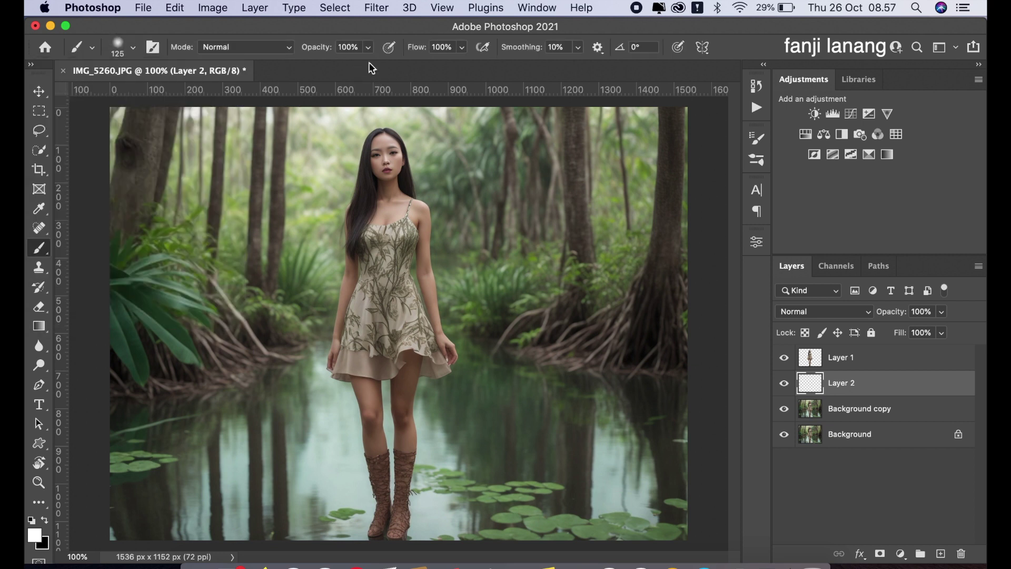
{"action": "left_click", "coordinate": [355, 66]}
{"action": "left_click", "coordinate": [461, 48]}
{"action": "left_click_drag", "start_coordinate": [450, 64], "coordinate": [445, 66]}
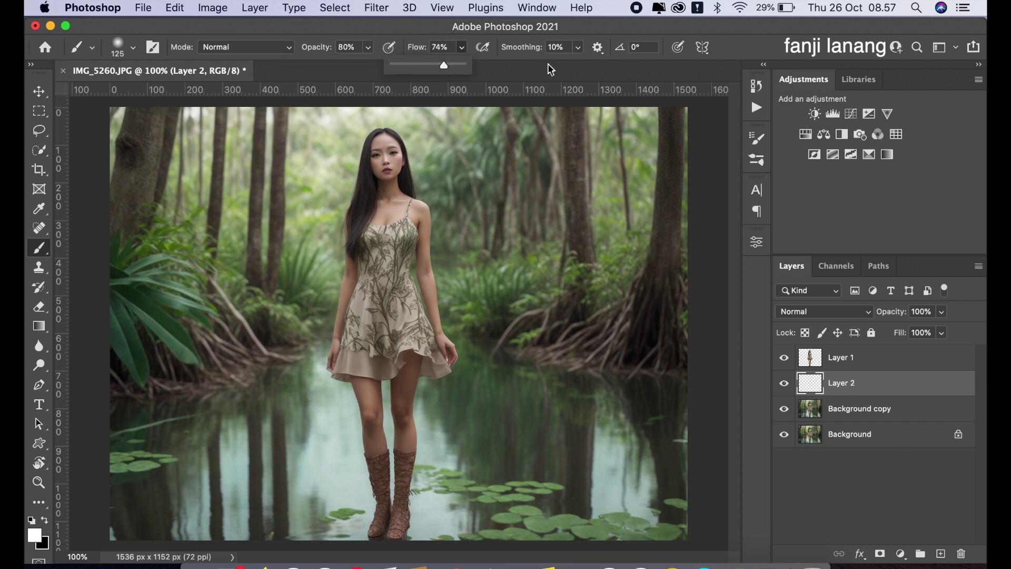
{"action": "key", "text": "]"}
{"action": "key", "text": "]"}
{"action": "key", "text": "]"}
{"action": "key", "text": "]"}
{"action": "key", "text": "]"}
Step: Paint soft white haze beside the woman and over the left and right roots and water
{"action": "left_click", "coordinate": [482, 320]}
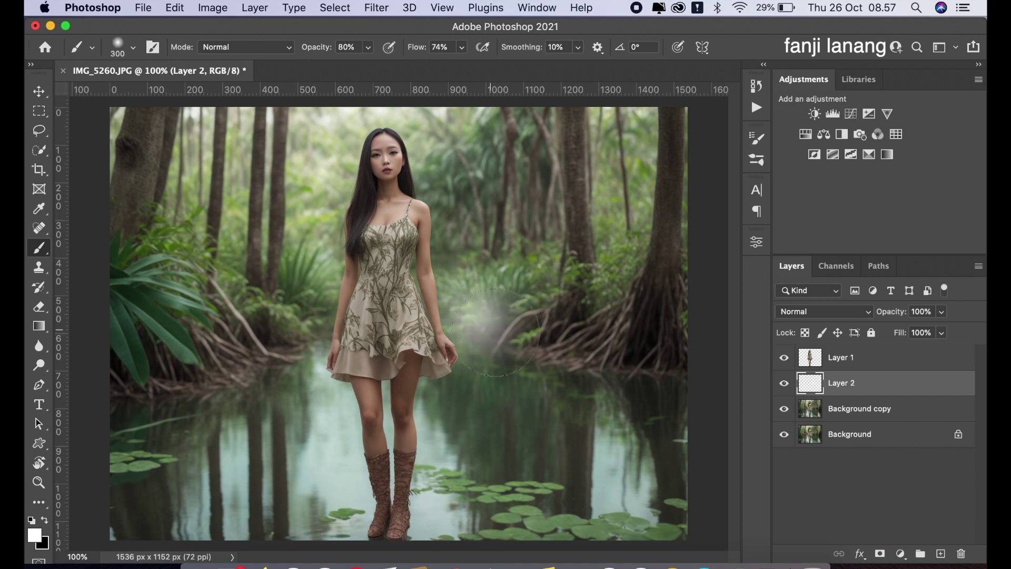
{"action": "left_click", "coordinate": [512, 339]}
{"action": "left_click", "coordinate": [576, 348]}
{"action": "left_click_drag", "start_coordinate": [692, 353], "coordinate": [520, 350]}
{"action": "left_click_drag", "start_coordinate": [454, 293], "coordinate": [471, 266]}
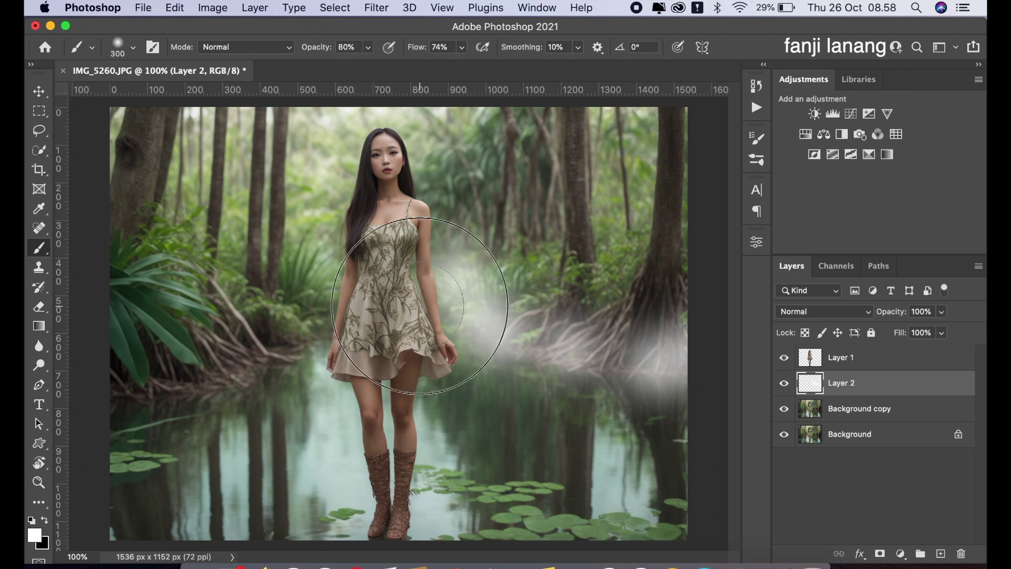
{"action": "left_click", "coordinate": [447, 298]}
{"action": "left_click_drag", "start_coordinate": [285, 337], "coordinate": [200, 363]}
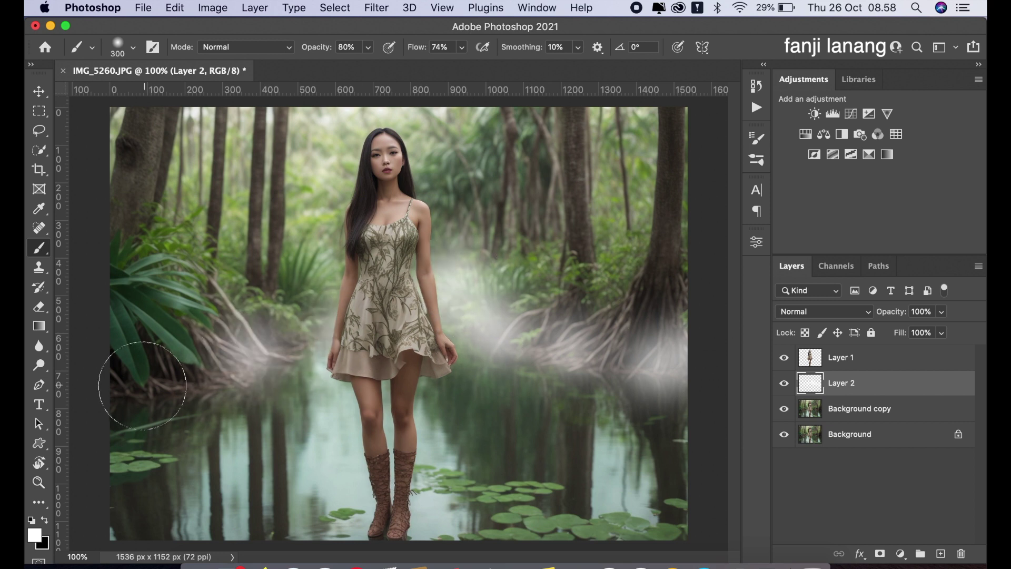
{"action": "mouse_move", "coordinate": [127, 379]}
{"action": "left_mouse_down"}
{"action": "mouse_move", "coordinate": [178, 380]}
{"action": "mouse_move", "coordinate": [252, 362]}
{"action": "left_mouse_up"}
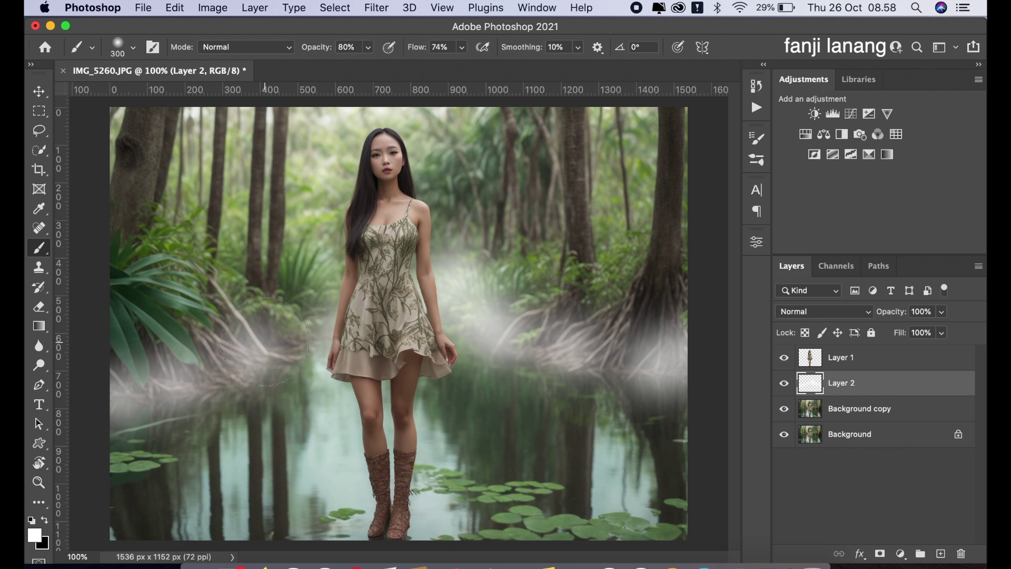
{"action": "left_click", "coordinate": [265, 341]}
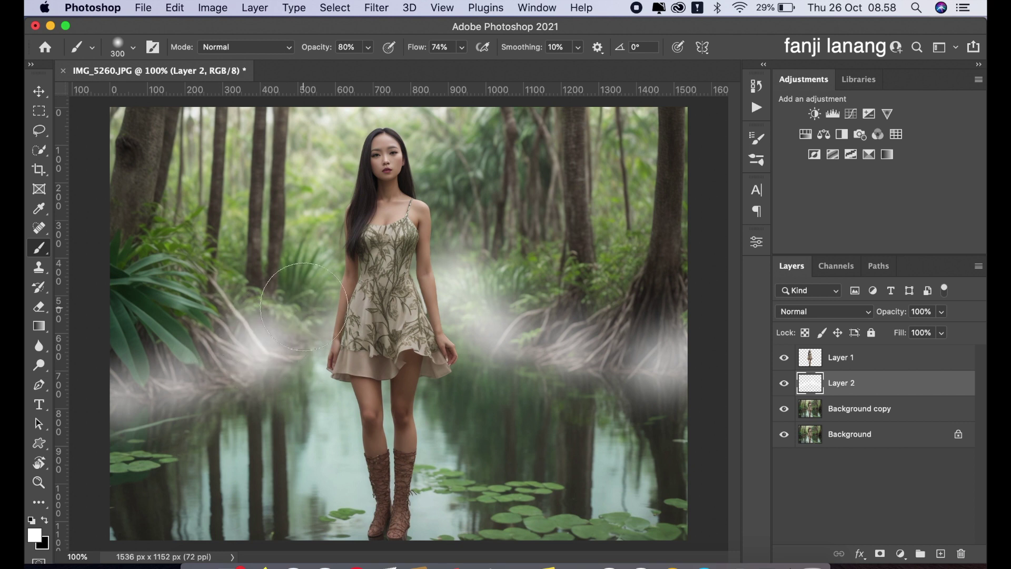
{"action": "left_click", "coordinate": [304, 306]}
Step: At size 800 and 37% opacity, add faint fog around the legs, right roots and left side
{"action": "key", "text": "bracketright"}
{"action": "key", "text": "bracketright"}
{"action": "left_click", "coordinate": [368, 47]}
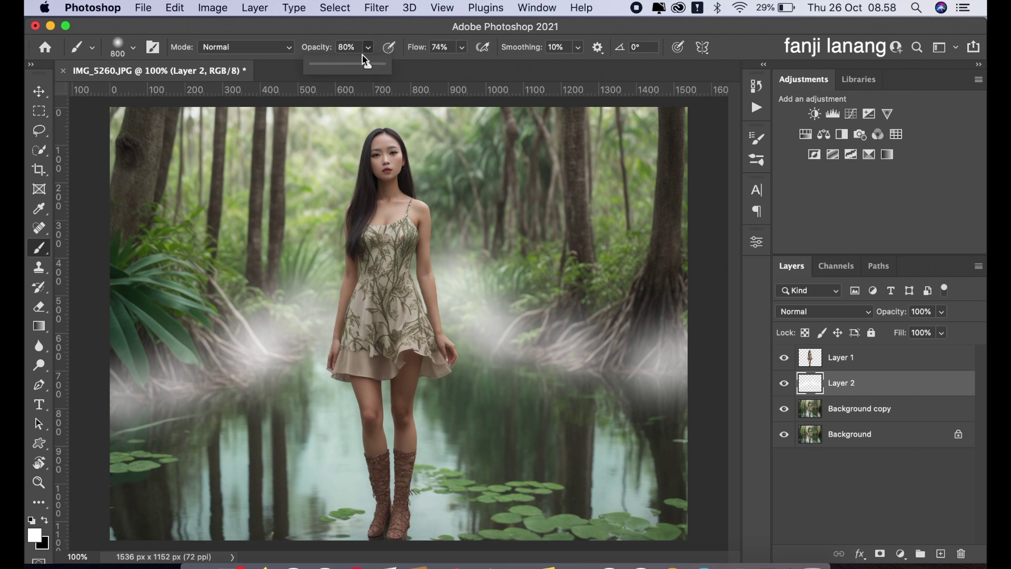
{"action": "left_click", "coordinate": [340, 65]}
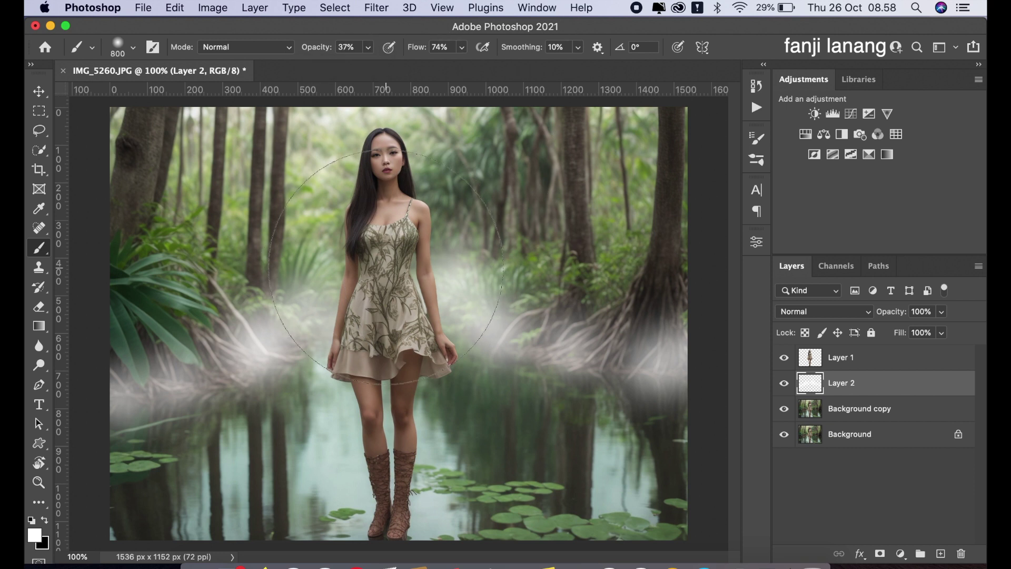
{"action": "left_click", "coordinate": [463, 316]}
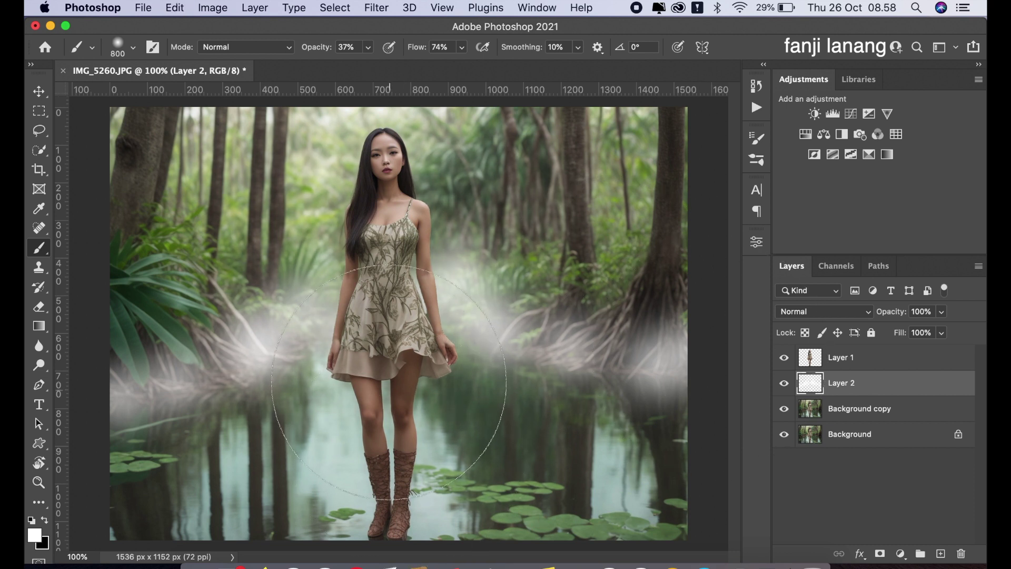
{"action": "left_click", "coordinate": [397, 416]}
{"action": "left_click", "coordinate": [400, 410]}
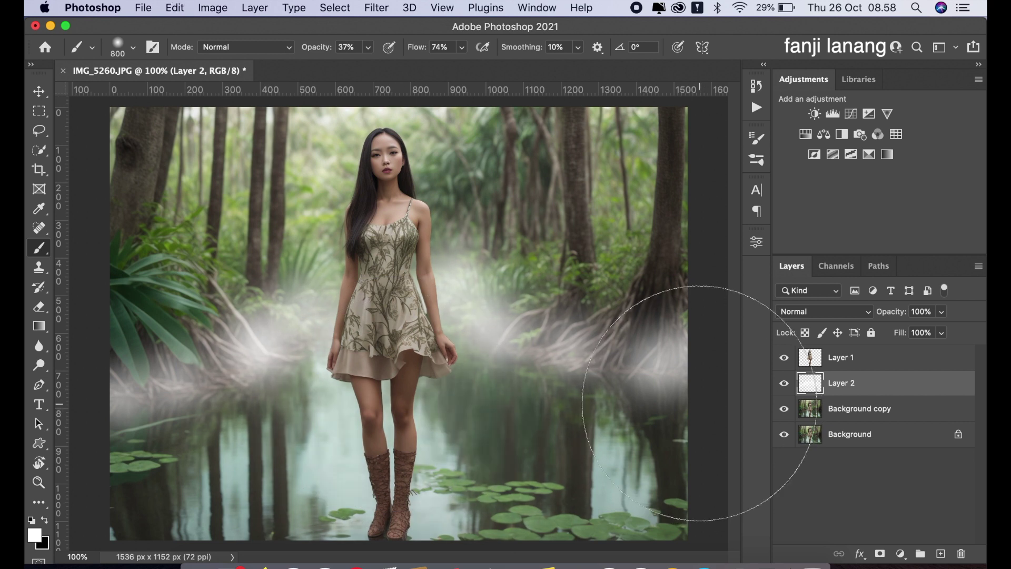
{"action": "left_click", "coordinate": [619, 272]}
{"action": "left_click_drag", "start_coordinate": [229, 435], "coordinate": [126, 295]}
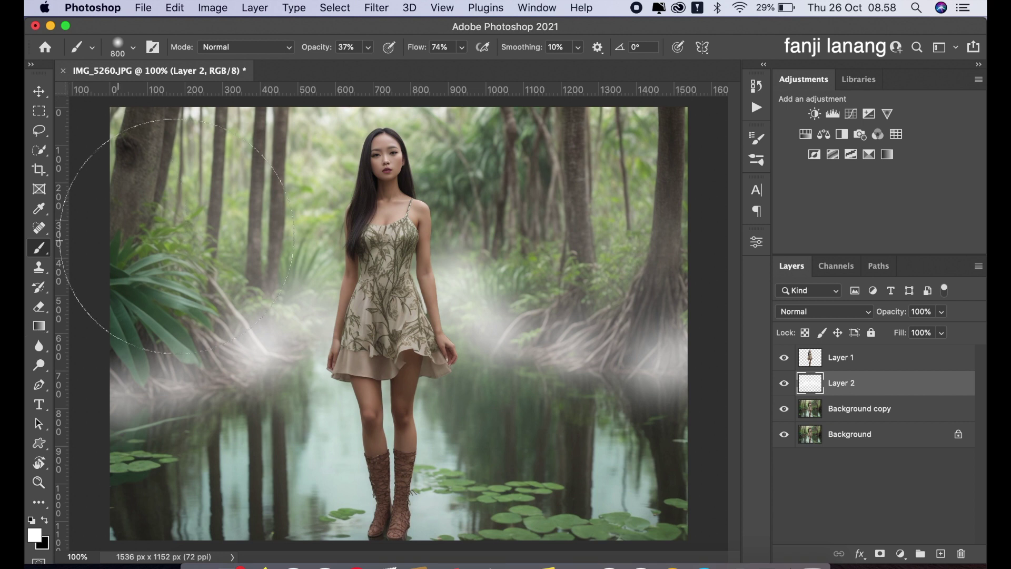
Step: Fade the fog layer to about two-thirds opacity
{"action": "left_click", "coordinate": [40, 96]}
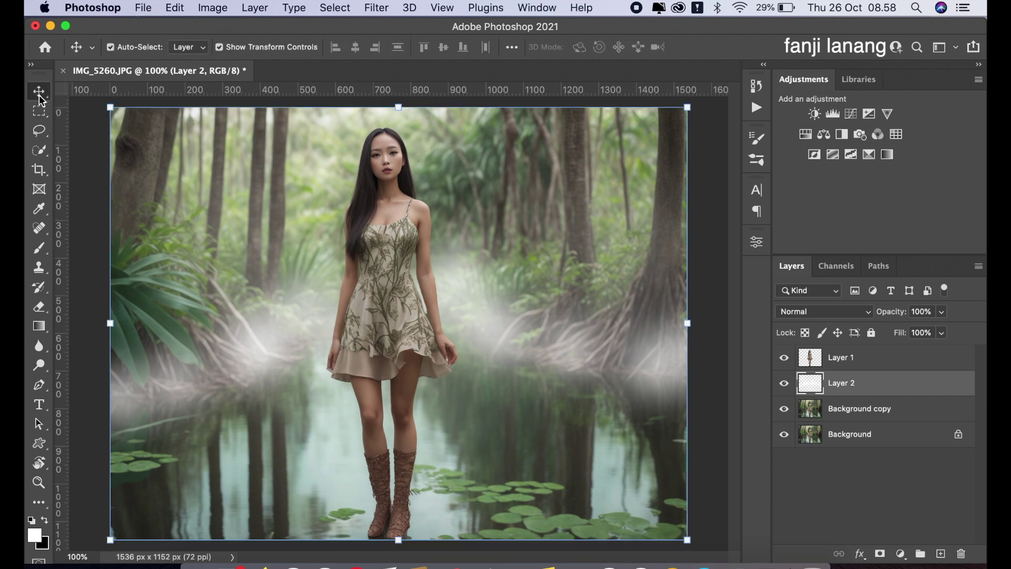
{"action": "left_click", "coordinate": [942, 311]}
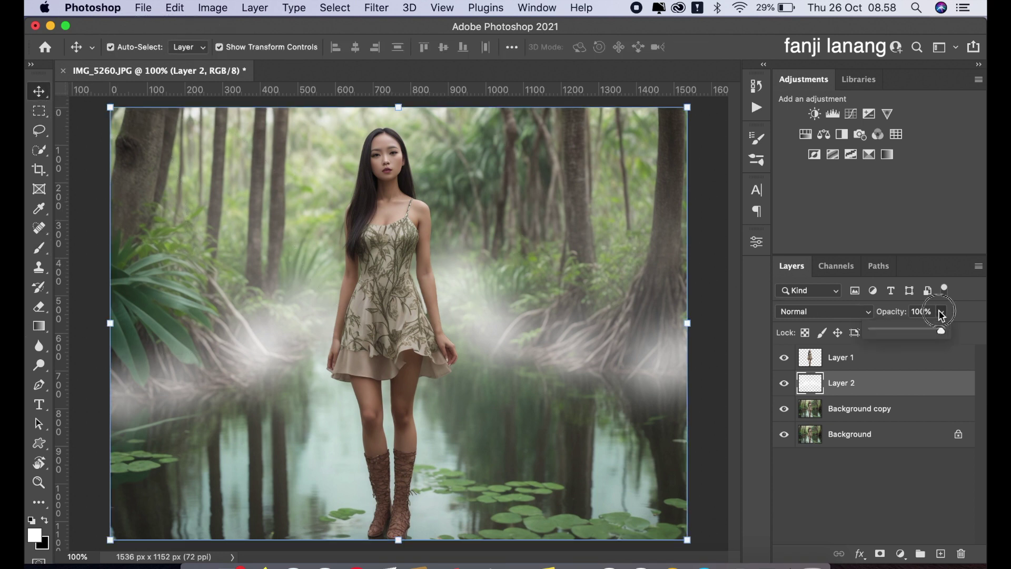
{"action": "left_click_drag", "start_coordinate": [945, 328], "coordinate": [921, 335]}
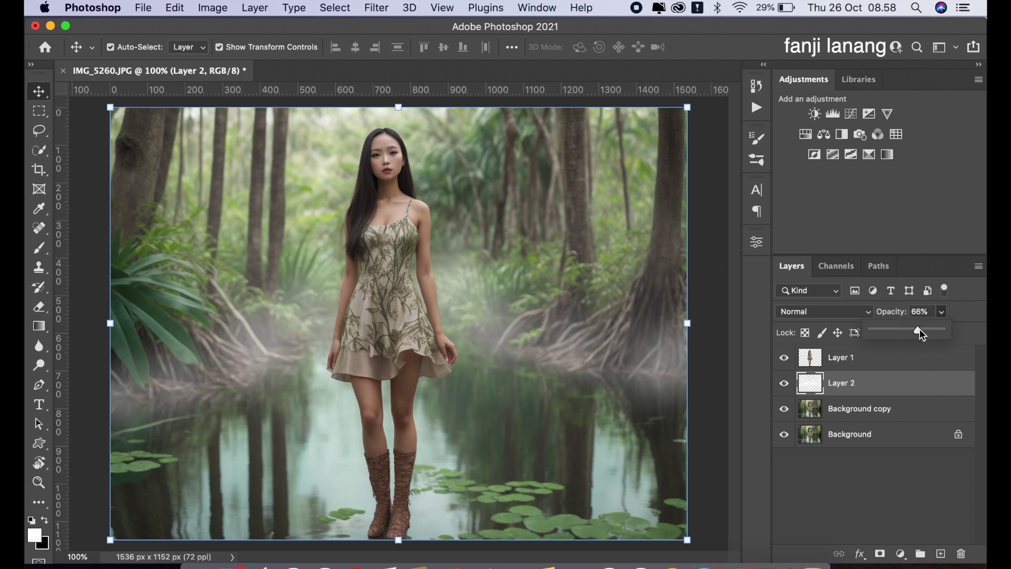
Step: Merge Layer 1 down through Background copy into one Layer 1 and duplicate it as Layer 1 copy
{"action": "left_click", "coordinate": [874, 359]}
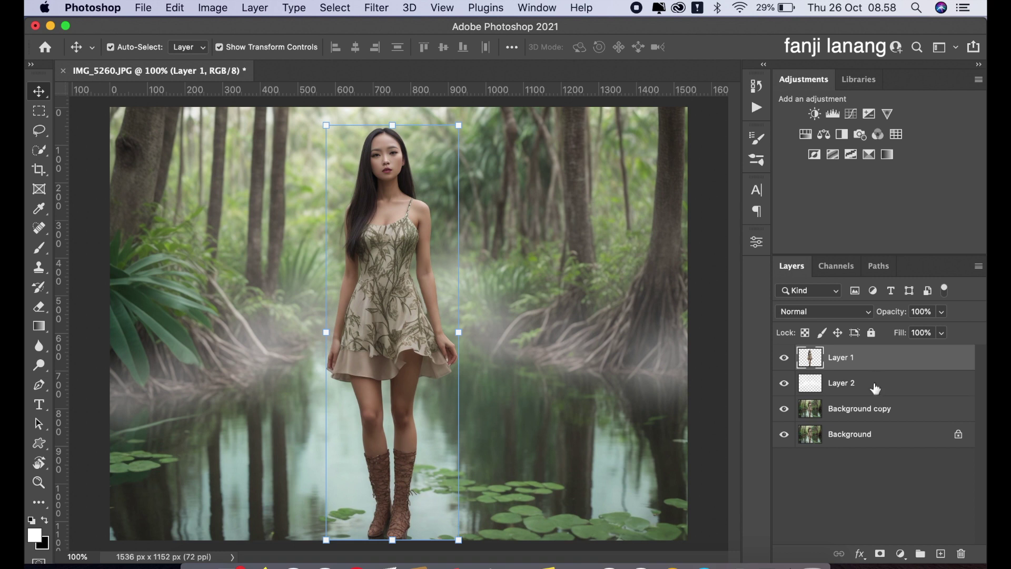
{"action": "left_click", "coordinate": [881, 411], "text": "shift"}
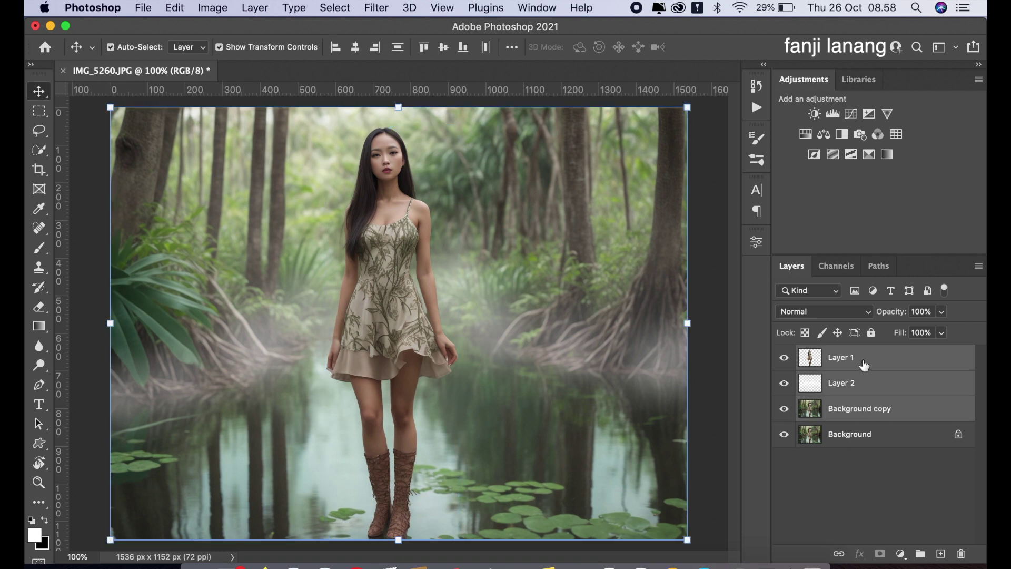
{"action": "right_click", "coordinate": [864, 362]}
{"action": "scroll", "coordinate": [759, 474], "scroll_direction": "down", "scroll_amount": 3}
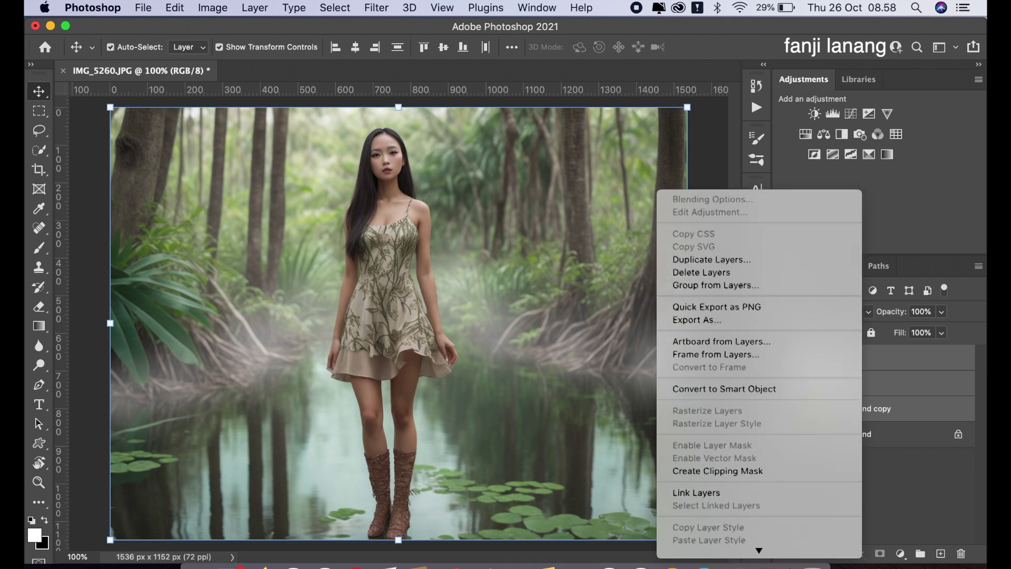
{"action": "scroll", "coordinate": [759, 474], "scroll_direction": "down", "scroll_amount": 3}
{"action": "scroll", "coordinate": [738, 474], "scroll_direction": "down", "scroll_amount": 2}
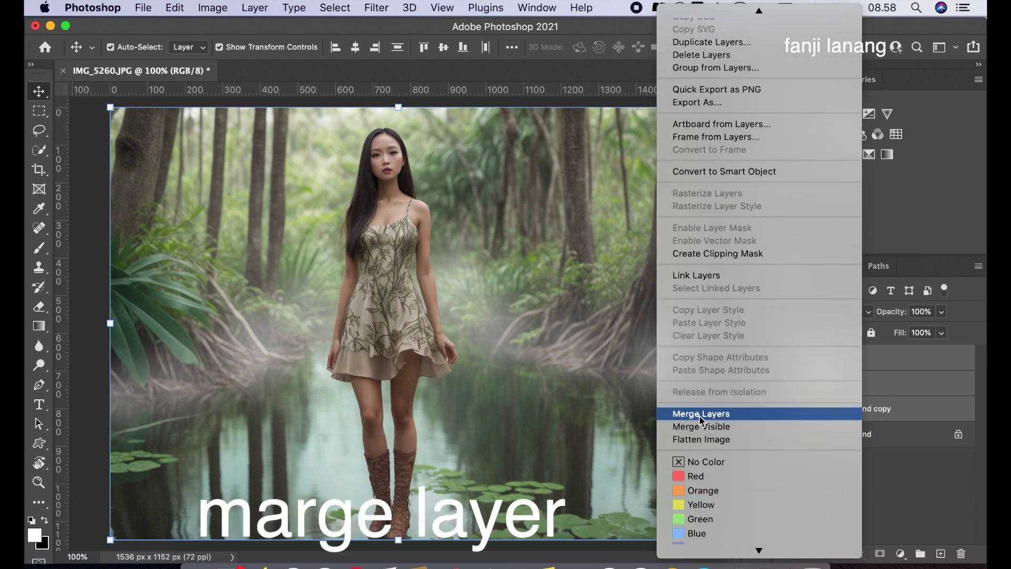
{"action": "left_click", "coordinate": [700, 413]}
{"action": "left_click", "coordinate": [784, 359]}
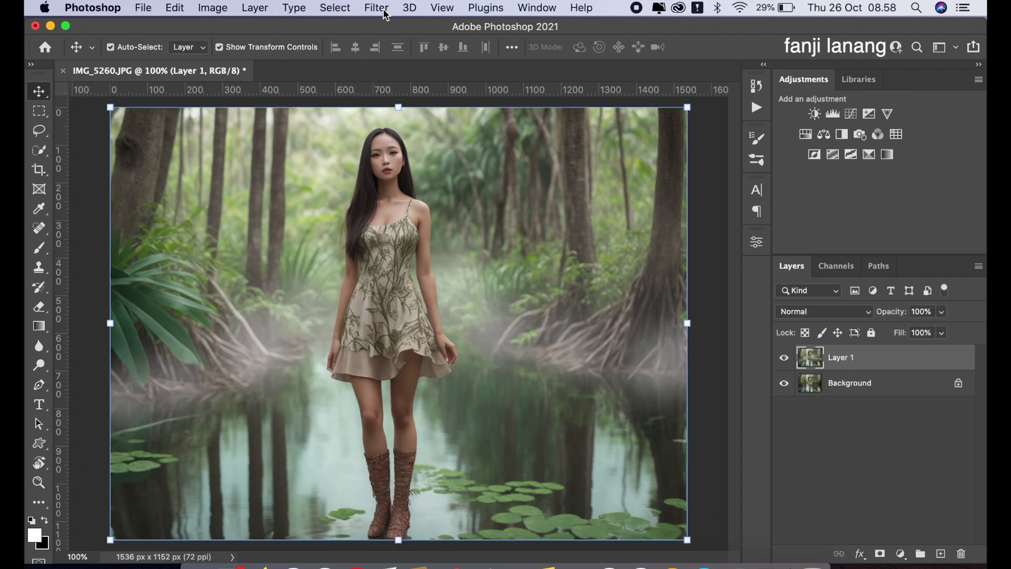
{"action": "left_click_drag", "start_coordinate": [887, 361], "coordinate": [941, 554]}
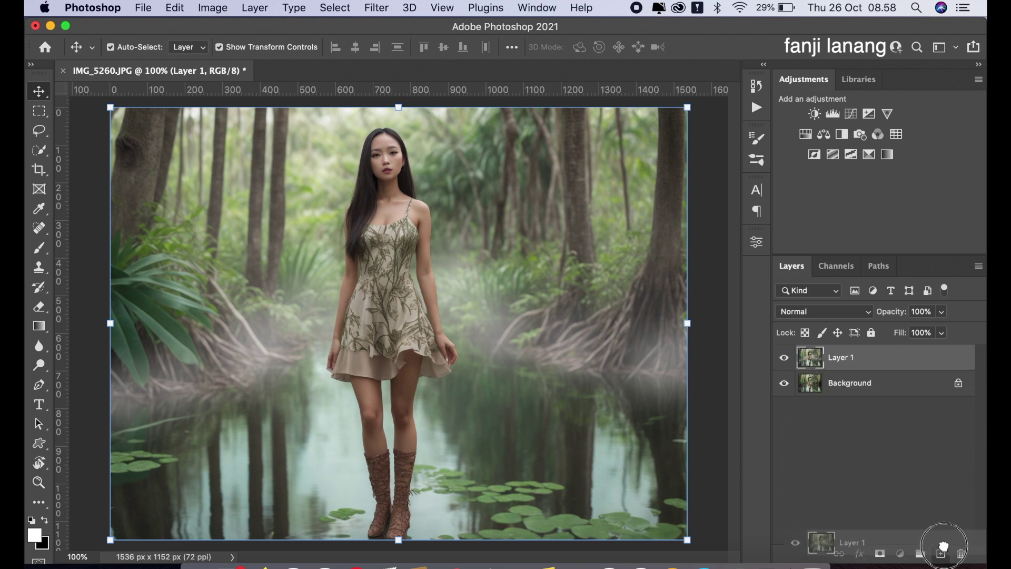
{"action": "left_click", "coordinate": [370, 10]}
Step: Apply the Camera Raw Filter with Exposure -0,10, Contrast +15, Highlights -46, Shadows +34, Blacks -5, Clarity +5
{"action": "left_click", "coordinate": [411, 125]}
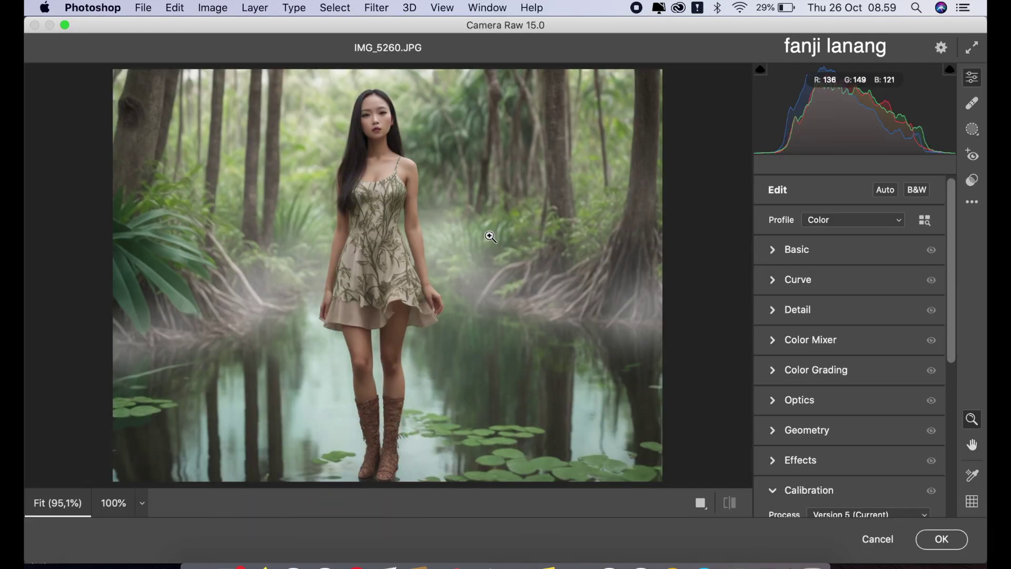
{"action": "left_click", "coordinate": [778, 251]}
{"action": "left_click", "coordinate": [814, 357]}
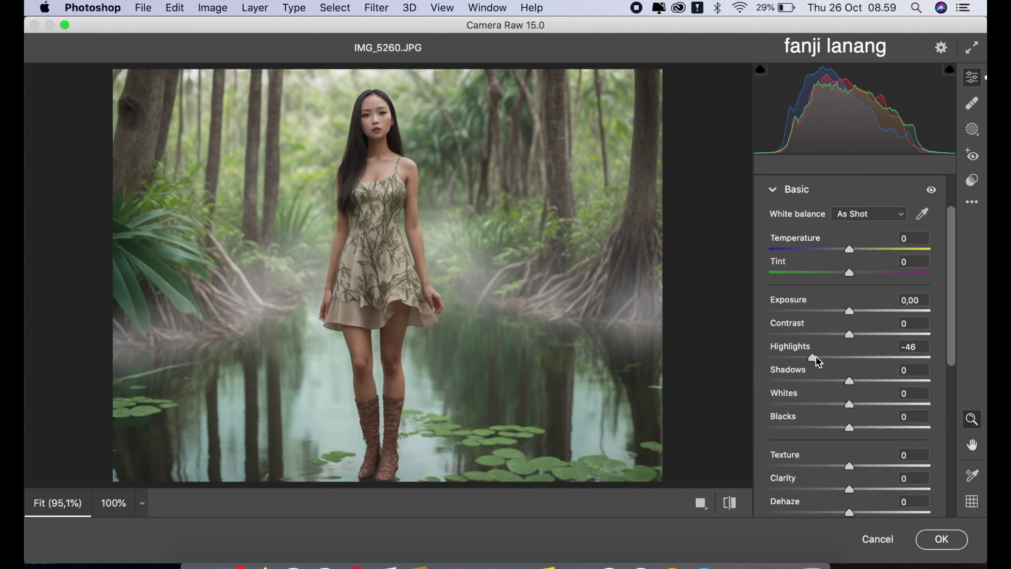
{"action": "left_click_drag", "start_coordinate": [850, 381], "coordinate": [877, 383]}
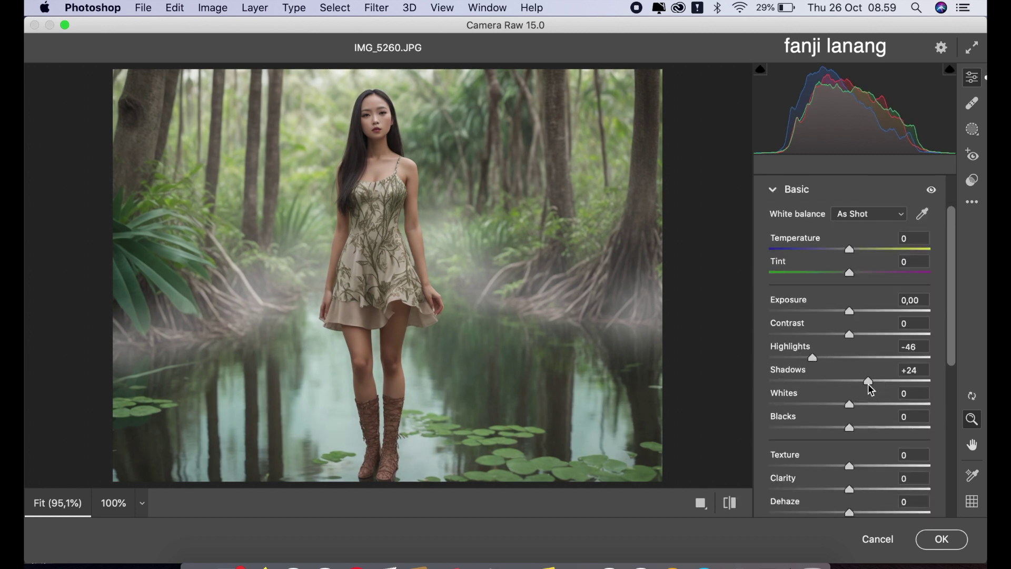
{"action": "mouse_move", "coordinate": [857, 335]}
{"action": "left_mouse_down"}
{"action": "mouse_move", "coordinate": [888, 336]}
{"action": "mouse_move", "coordinate": [866, 347]}
{"action": "mouse_move", "coordinate": [865, 363]}
{"action": "left_mouse_up"}
{"action": "left_click_drag", "start_coordinate": [850, 311], "coordinate": [850, 326]}
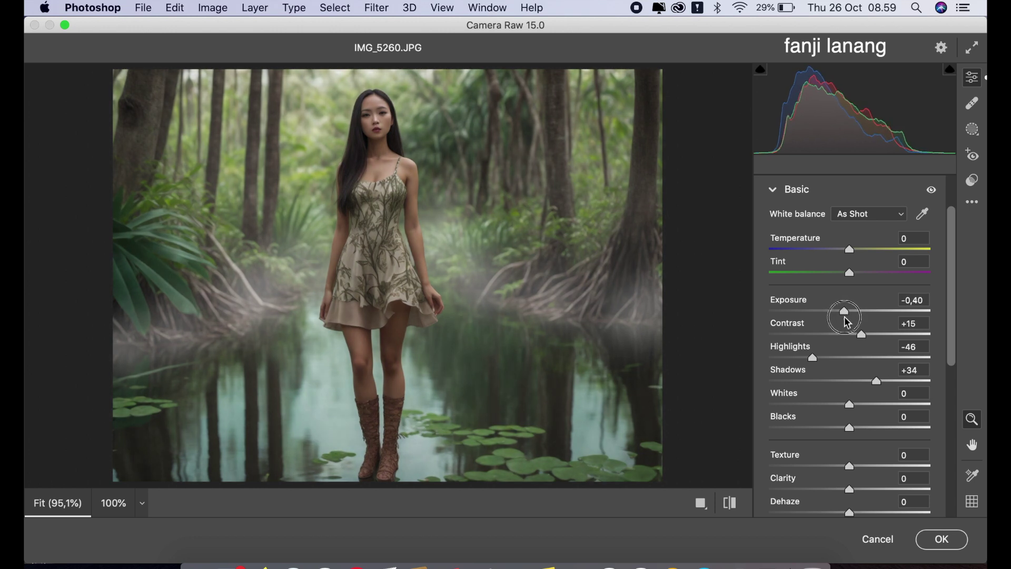
{"action": "left_click_drag", "start_coordinate": [850, 327], "coordinate": [851, 327]}
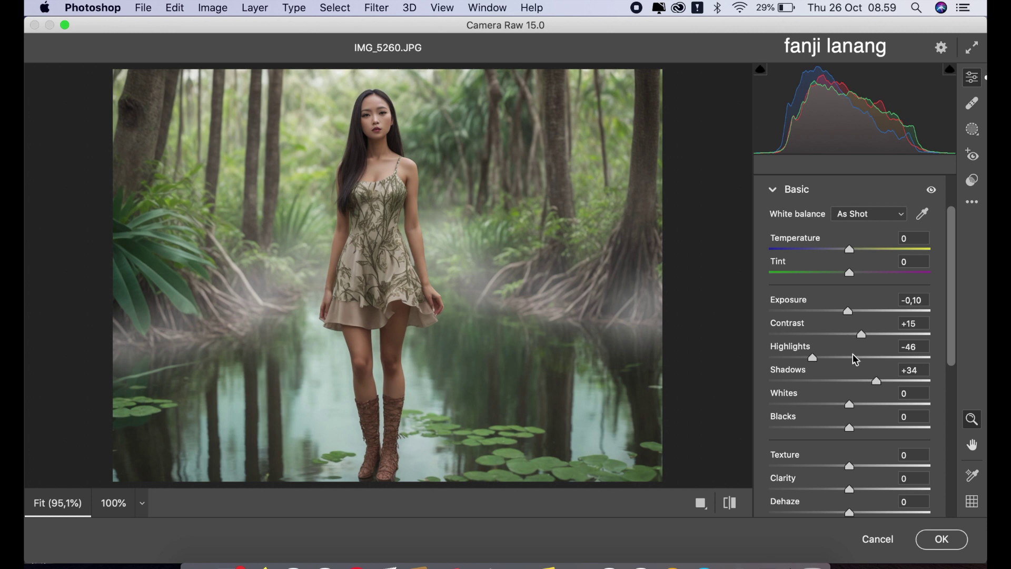
{"action": "left_click_drag", "start_coordinate": [846, 430], "coordinate": [843, 432]}
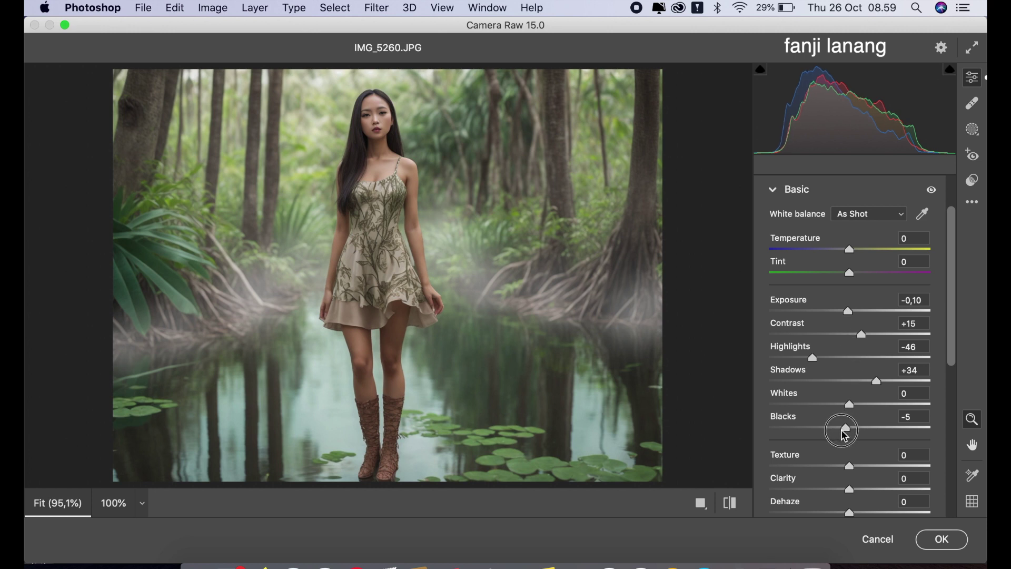
{"action": "left_click_drag", "start_coordinate": [850, 491], "coordinate": [855, 493]}
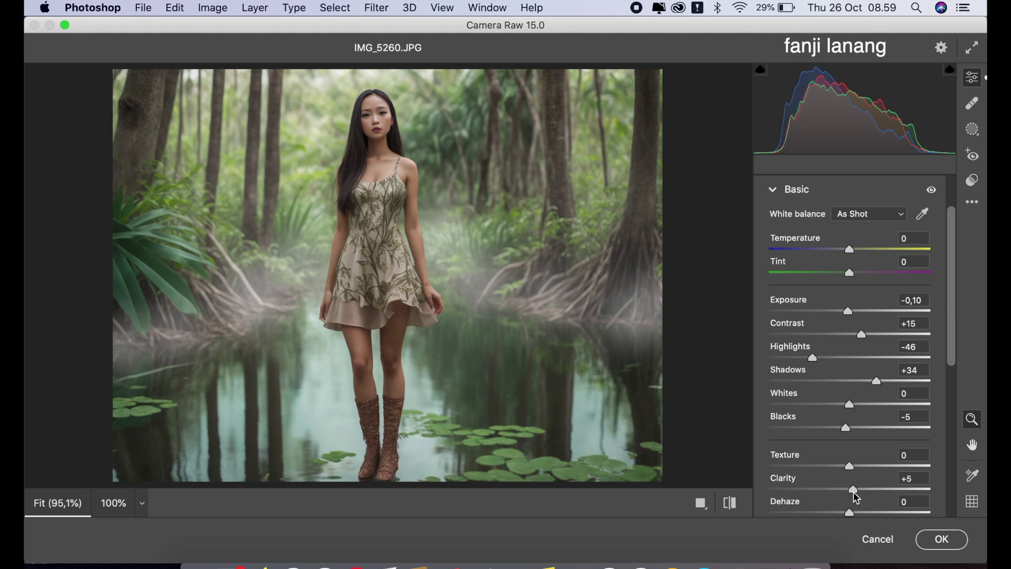
{"action": "left_click", "coordinate": [771, 192]}
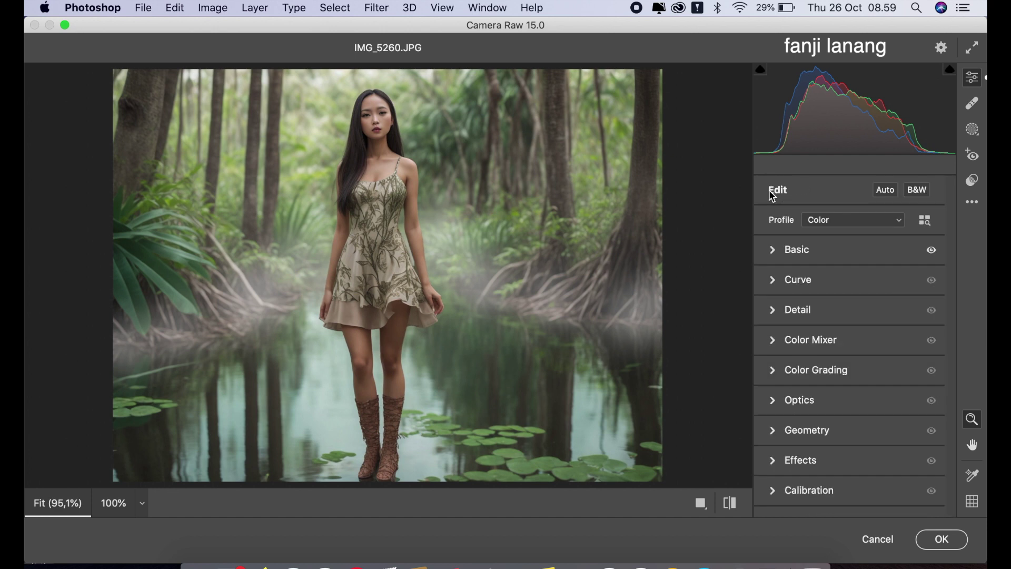
Step: Lift the RGB point curve's black point and pull in the Blue curve's top point
{"action": "left_click", "coordinate": [772, 279]}
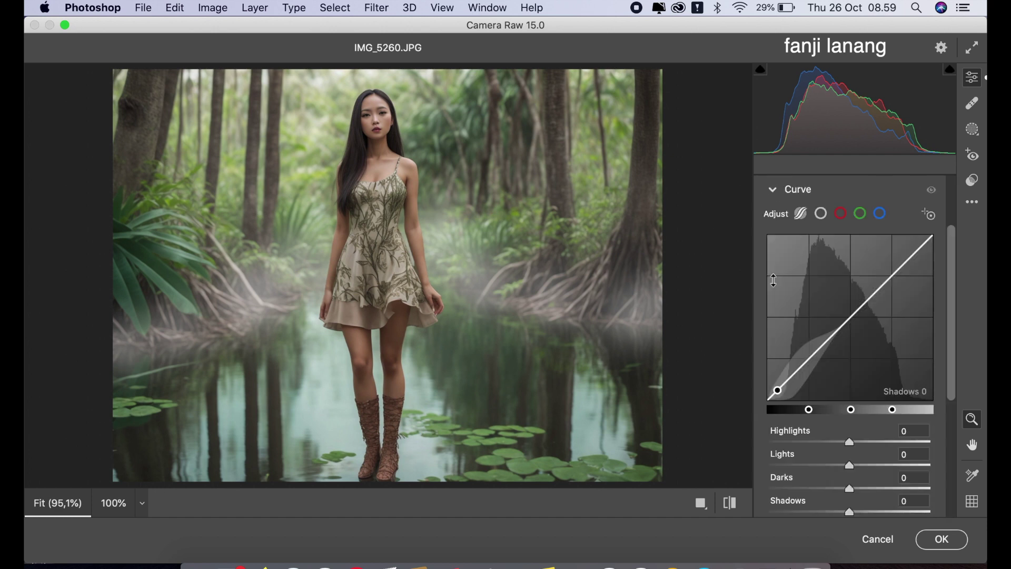
{"action": "left_click", "coordinate": [822, 214]}
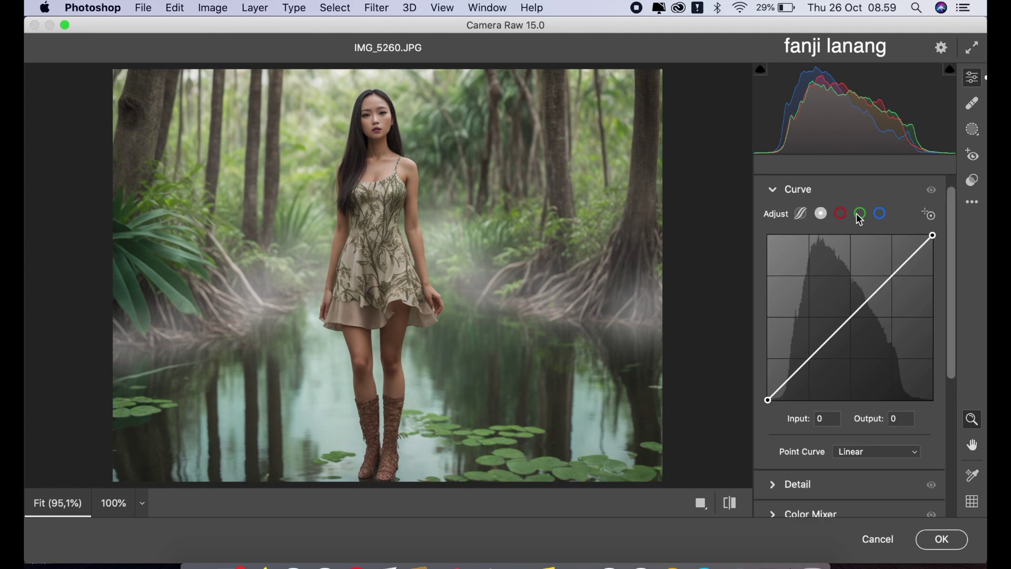
{"action": "left_click_drag", "start_coordinate": [767, 400], "coordinate": [771, 412]}
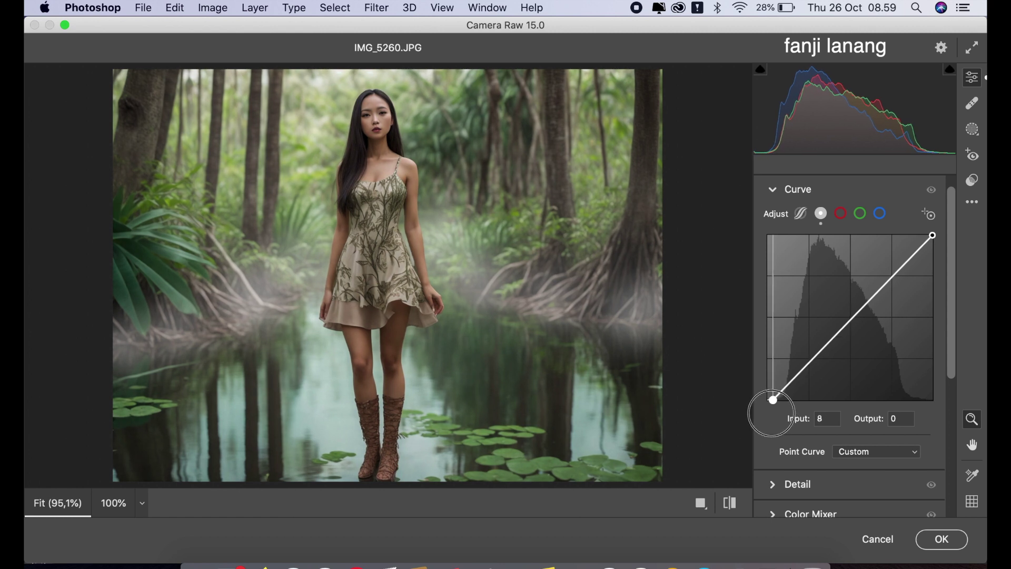
{"action": "left_click", "coordinate": [880, 214]}
{"action": "left_click_drag", "start_coordinate": [932, 235], "coordinate": [924, 235]}
{"action": "left_click_drag", "start_coordinate": [924, 235], "coordinate": [928, 235]}
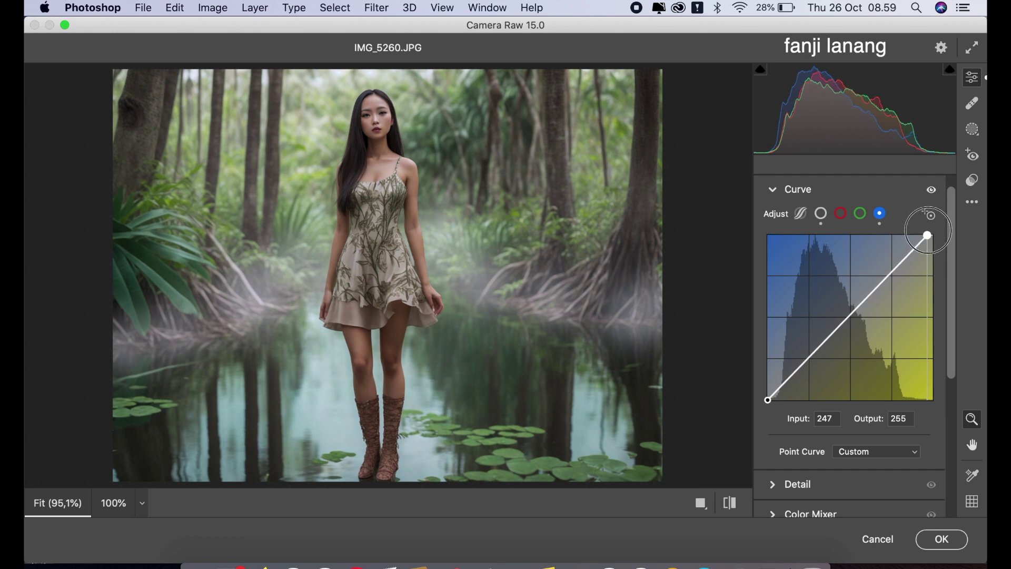
{"action": "left_click", "coordinate": [772, 190]}
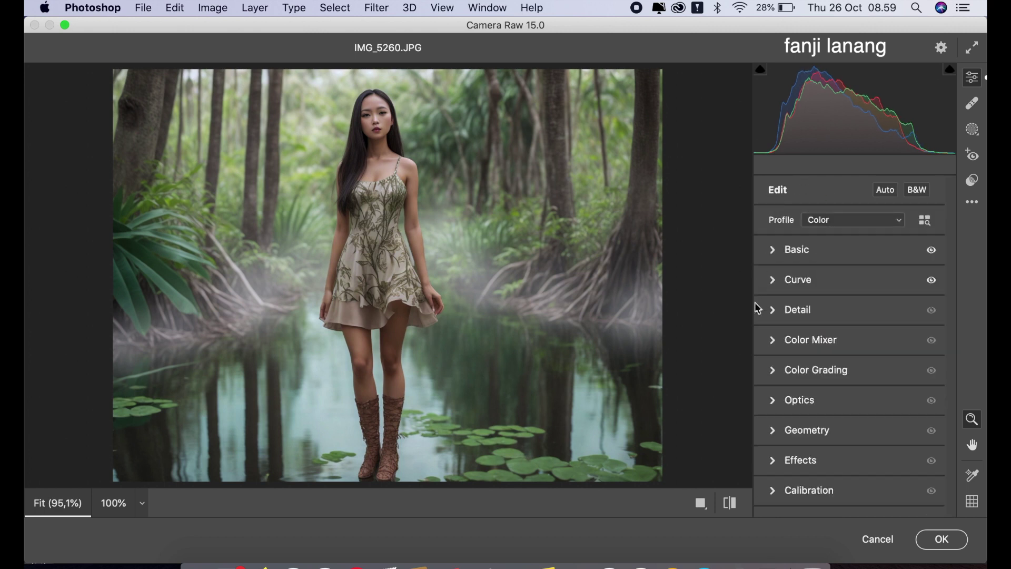
Step: Desaturate the yellows, set Blues saturation to -9 and Aquas saturation to +13
{"action": "left_click", "coordinate": [773, 342]}
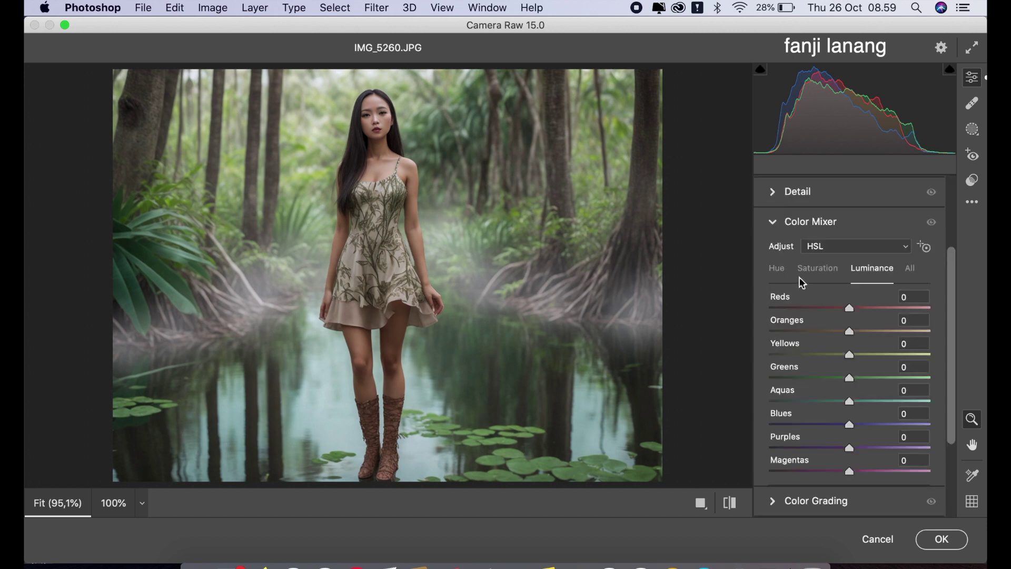
{"action": "left_click", "coordinate": [798, 270]}
{"action": "mouse_move", "coordinate": [829, 354]}
{"action": "left_mouse_down"}
{"action": "mouse_move", "coordinate": [731, 405]}
{"action": "mouse_move", "coordinate": [808, 412]}
{"action": "left_mouse_up"}
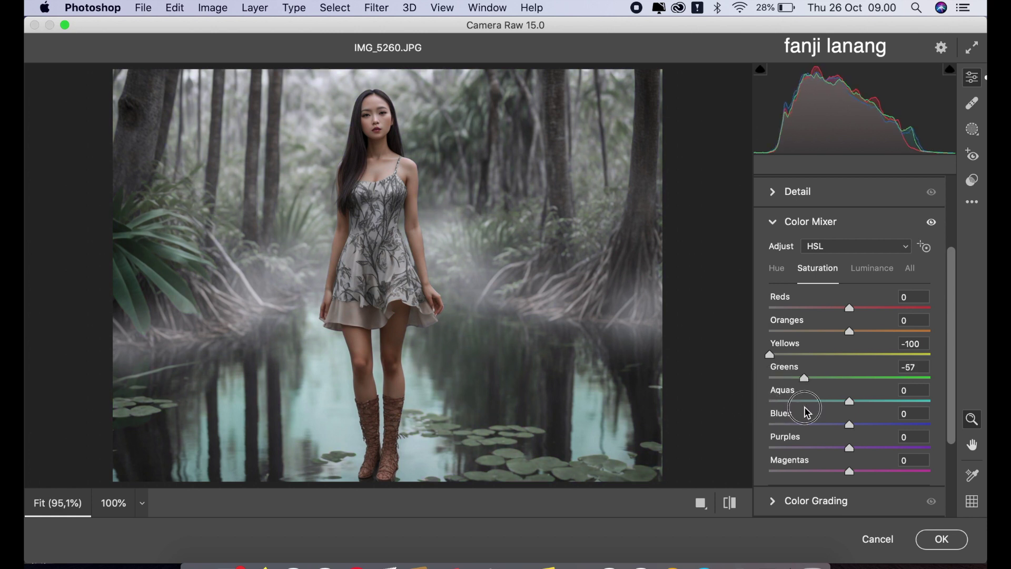
{"action": "mouse_move", "coordinate": [795, 354]}
{"action": "left_mouse_down"}
{"action": "mouse_move", "coordinate": [834, 363]}
{"action": "mouse_move", "coordinate": [794, 392]}
{"action": "left_mouse_up"}
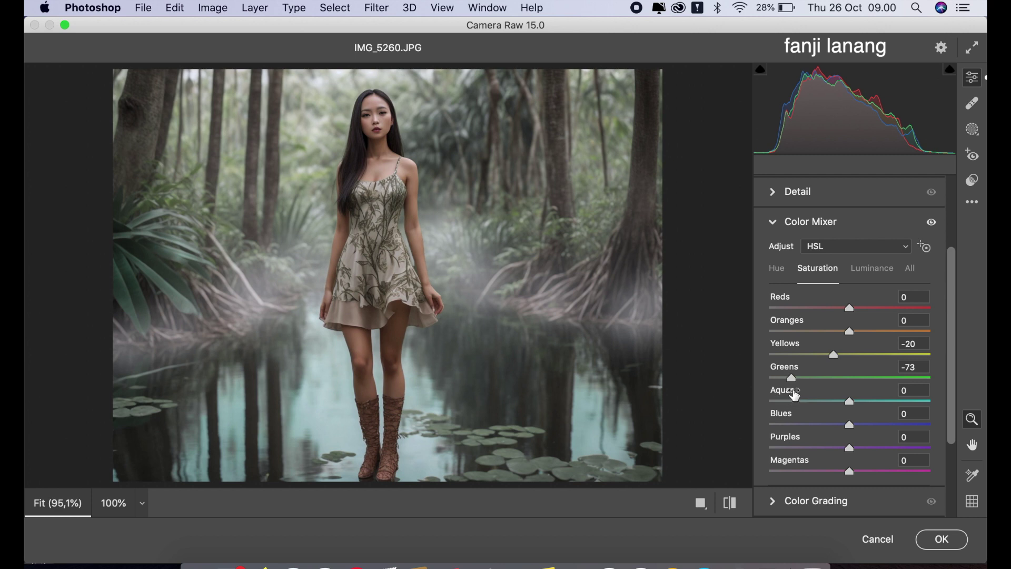
{"action": "left_click_drag", "start_coordinate": [878, 402], "coordinate": [883, 404]}
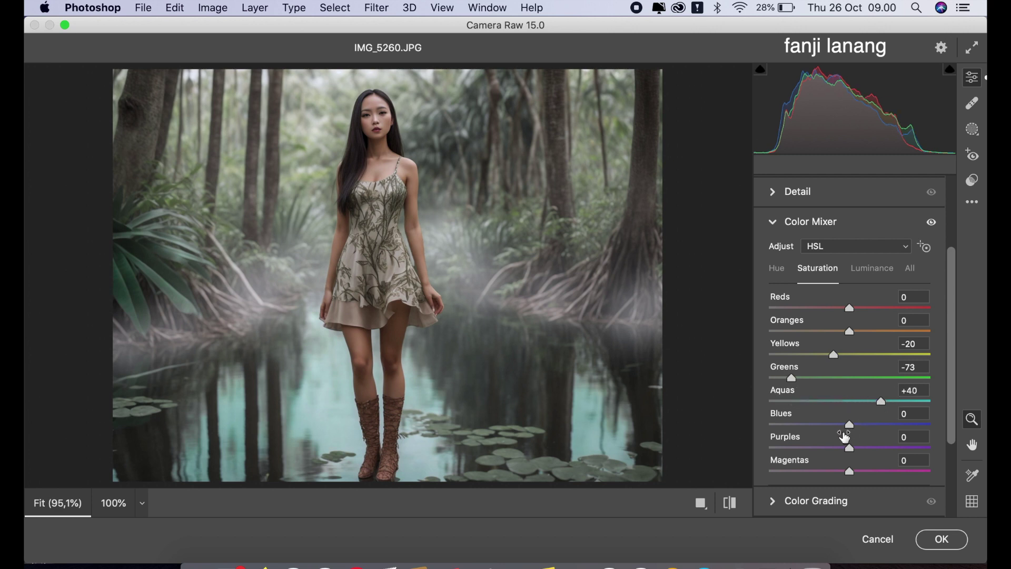
{"action": "left_click_drag", "start_coordinate": [840, 428], "coordinate": [838, 430]}
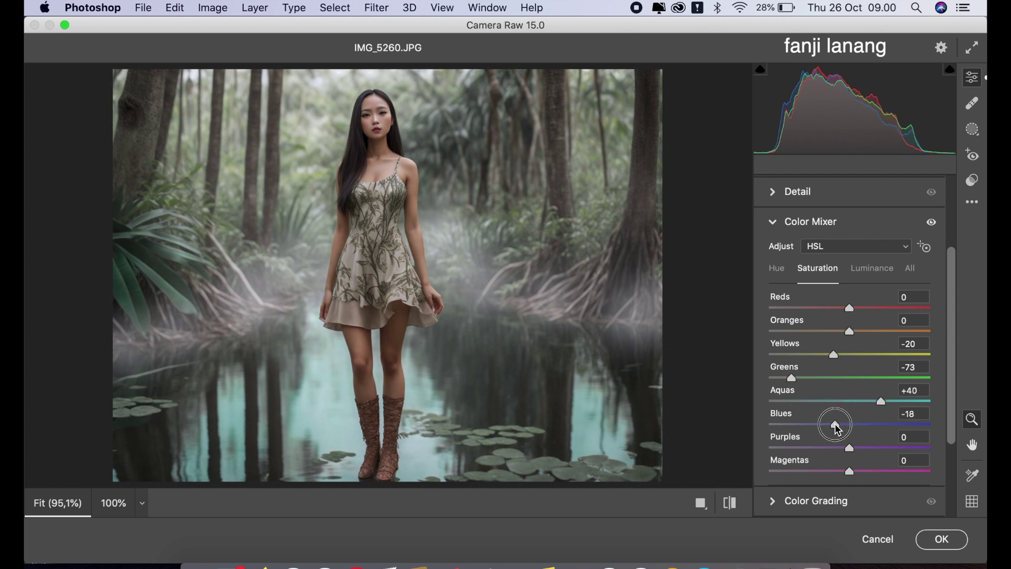
{"action": "left_click_drag", "start_coordinate": [838, 429], "coordinate": [839, 431]}
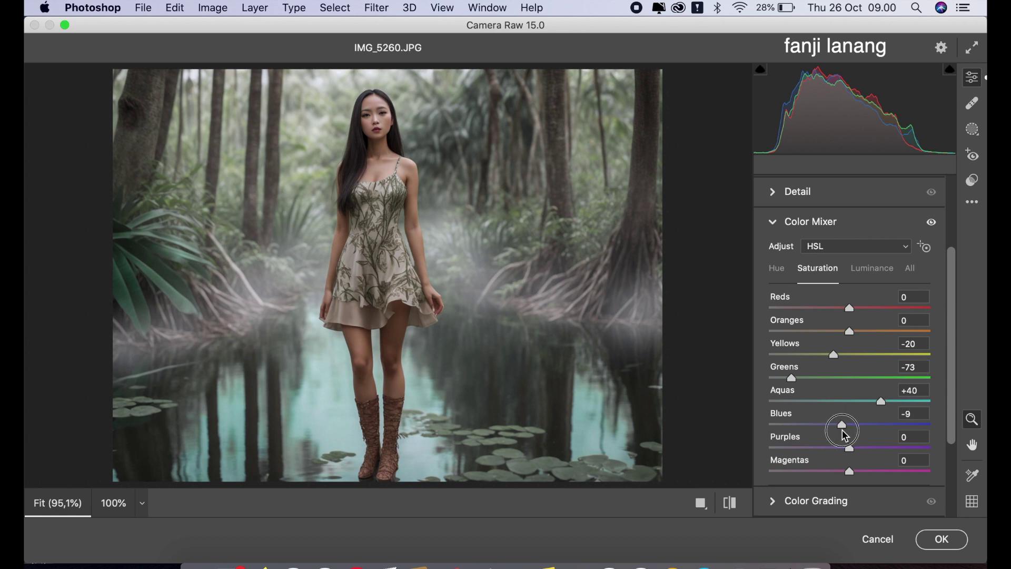
{"action": "left_click_drag", "start_coordinate": [839, 431], "coordinate": [842, 431]}
{"action": "left_click_drag", "start_coordinate": [881, 402], "coordinate": [860, 402]}
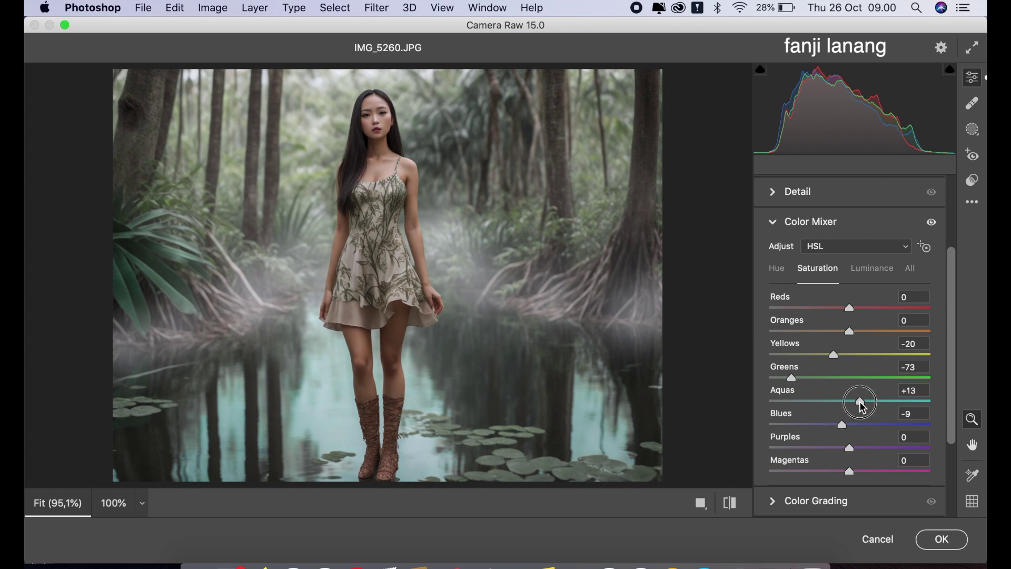
Step: Shift Greens hue to -56 and Aquas hue to +50, and raise Oranges luminance to +15
{"action": "left_click", "coordinate": [778, 269]}
{"action": "mouse_move", "coordinate": [850, 402]}
{"action": "left_mouse_down"}
{"action": "mouse_move", "coordinate": [975, 438]}
{"action": "mouse_move", "coordinate": [890, 411]}
{"action": "left_mouse_up"}
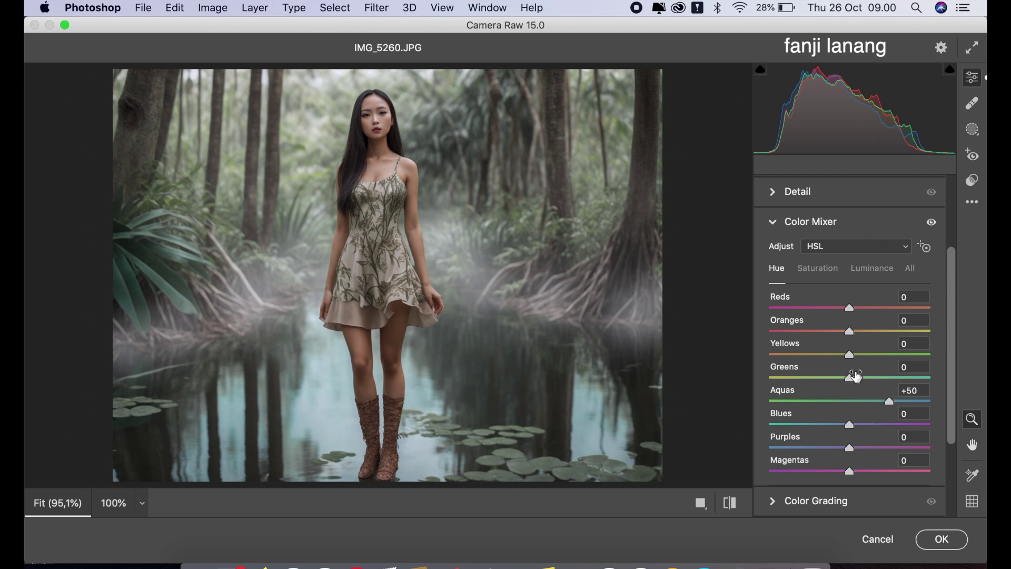
{"action": "mouse_move", "coordinate": [849, 378]}
{"action": "left_mouse_down"}
{"action": "mouse_move", "coordinate": [711, 380]}
{"action": "mouse_move", "coordinate": [944, 406]}
{"action": "mouse_move", "coordinate": [732, 388]}
{"action": "mouse_move", "coordinate": [806, 390]}
{"action": "mouse_move", "coordinate": [737, 388]}
{"action": "mouse_move", "coordinate": [819, 406]}
{"action": "mouse_move", "coordinate": [808, 410]}
{"action": "left_mouse_up"}
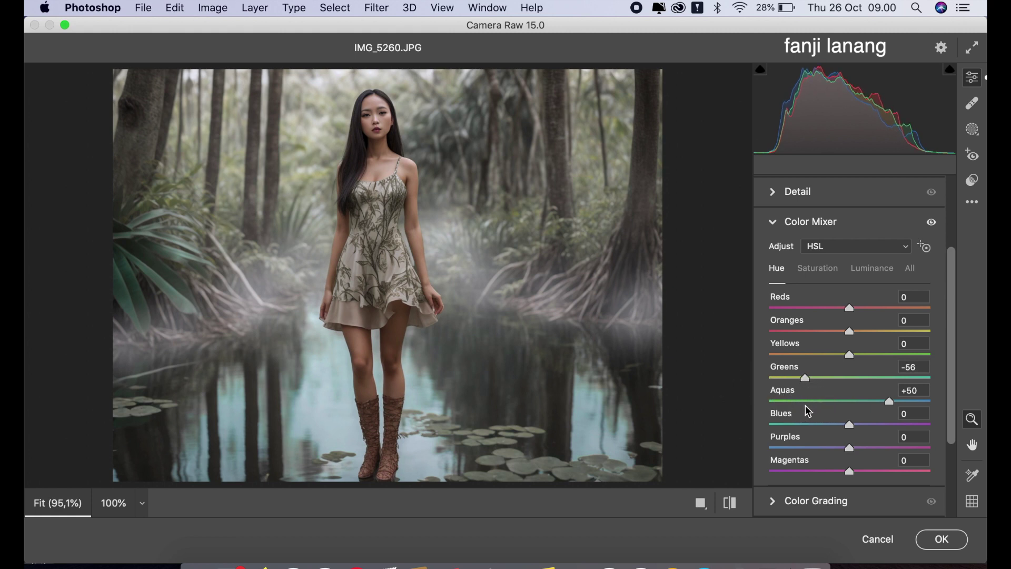
{"action": "left_click", "coordinate": [870, 271]}
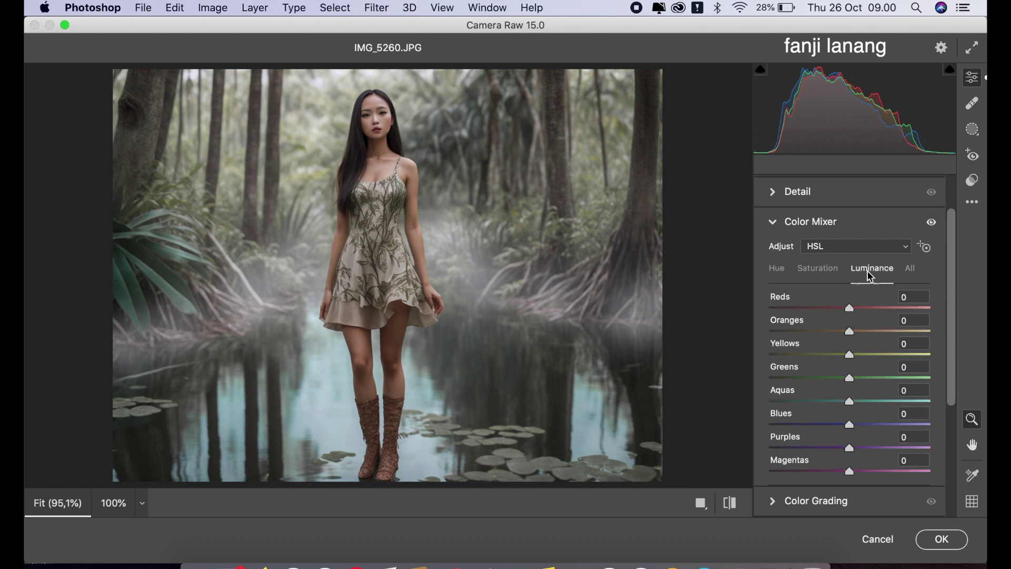
{"action": "left_click", "coordinate": [865, 334]}
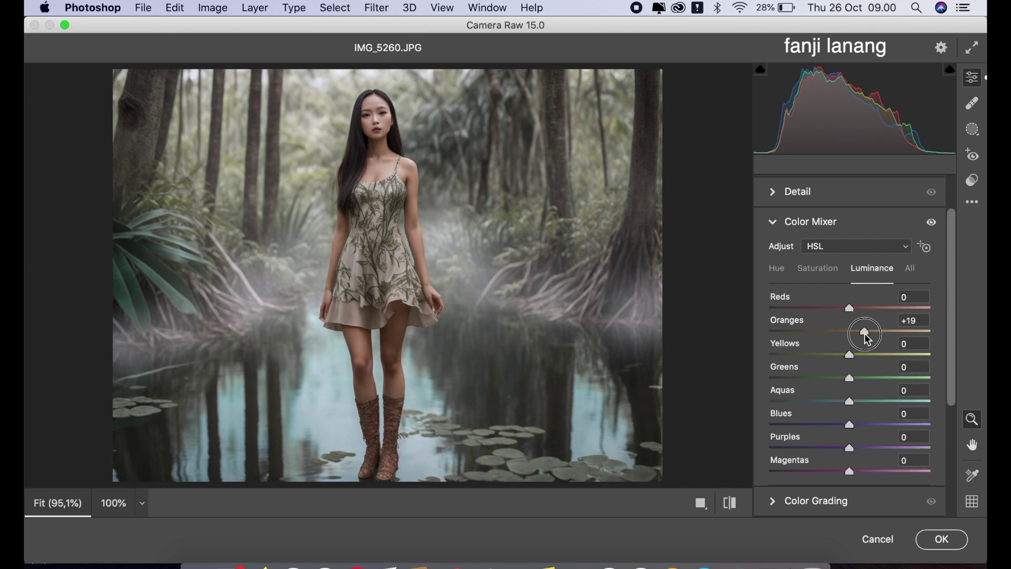
{"action": "left_click_drag", "start_coordinate": [867, 339], "coordinate": [866, 347]}
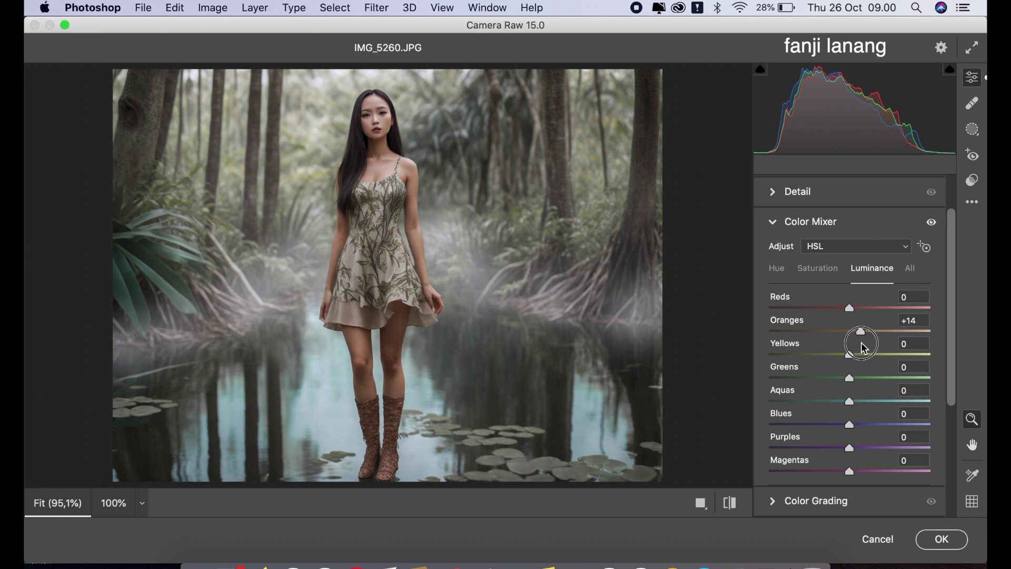
{"action": "left_click", "coordinate": [774, 224]}
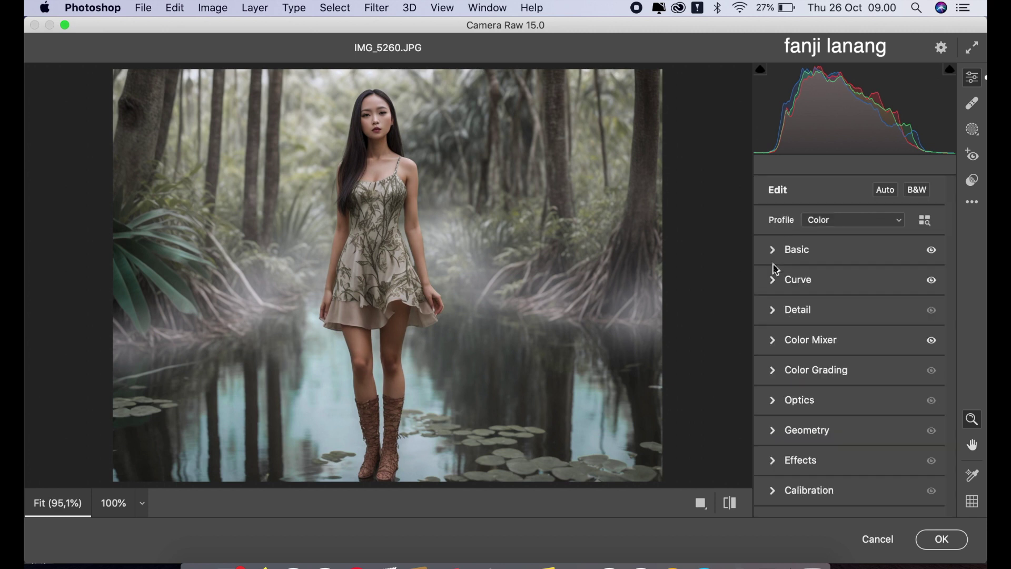
Step: Tint the midtones in Color Grading with hue 188 and saturation 15
{"action": "left_click", "coordinate": [774, 372]}
{"action": "left_click", "coordinate": [862, 213]}
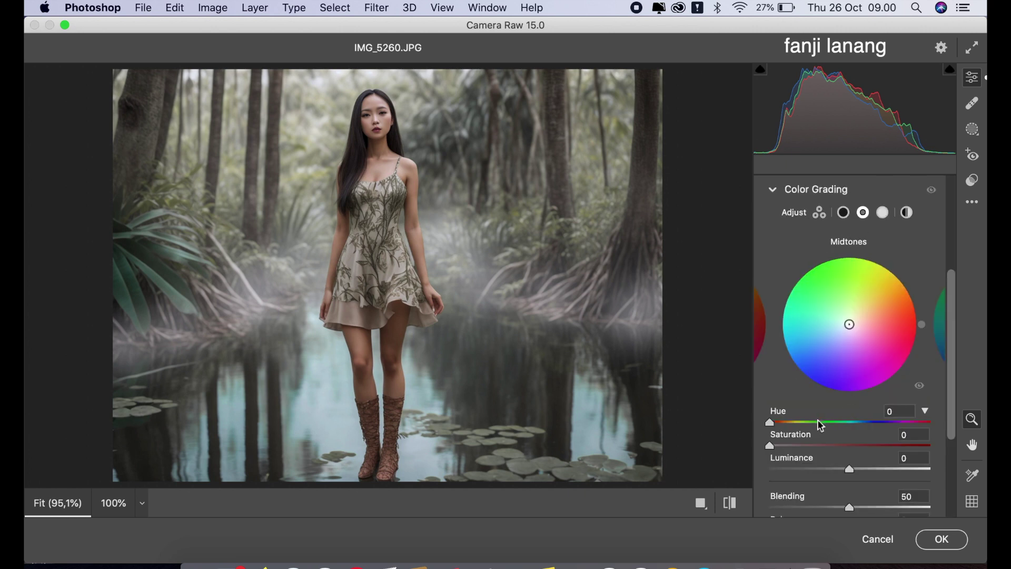
{"action": "left_click_drag", "start_coordinate": [845, 424], "coordinate": [853, 423]}
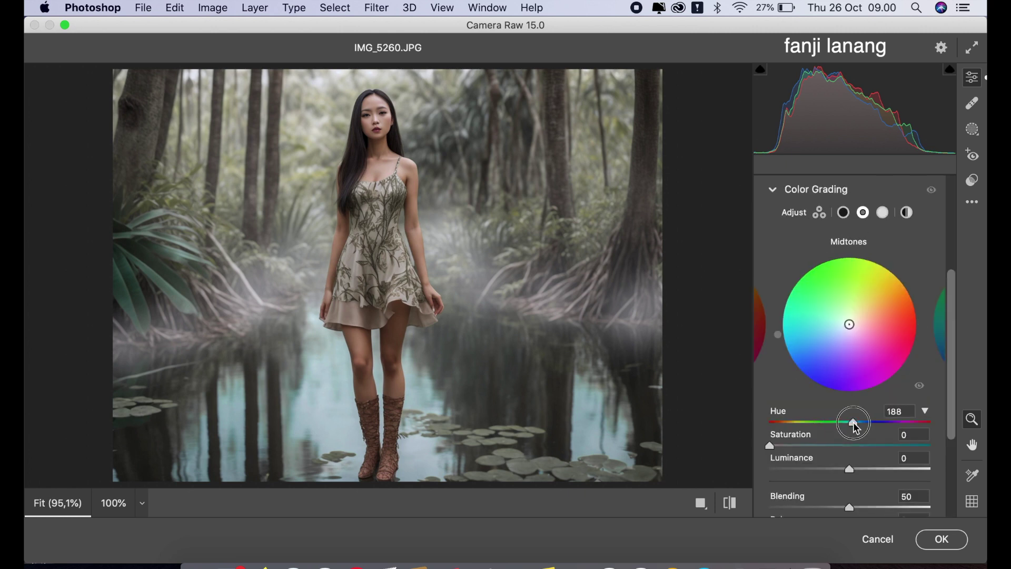
{"action": "left_click", "coordinate": [794, 447]}
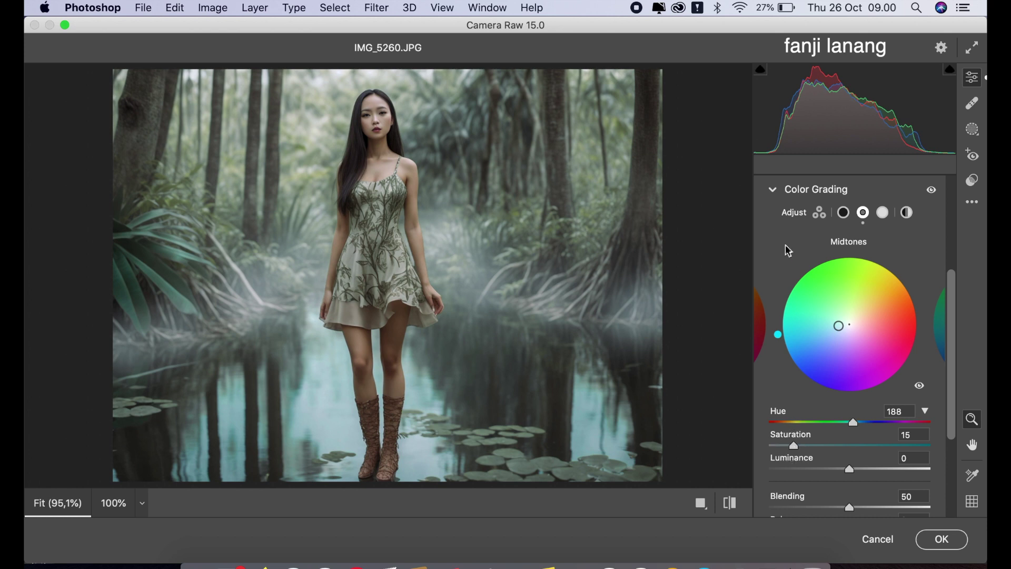
{"action": "left_click", "coordinate": [772, 193]}
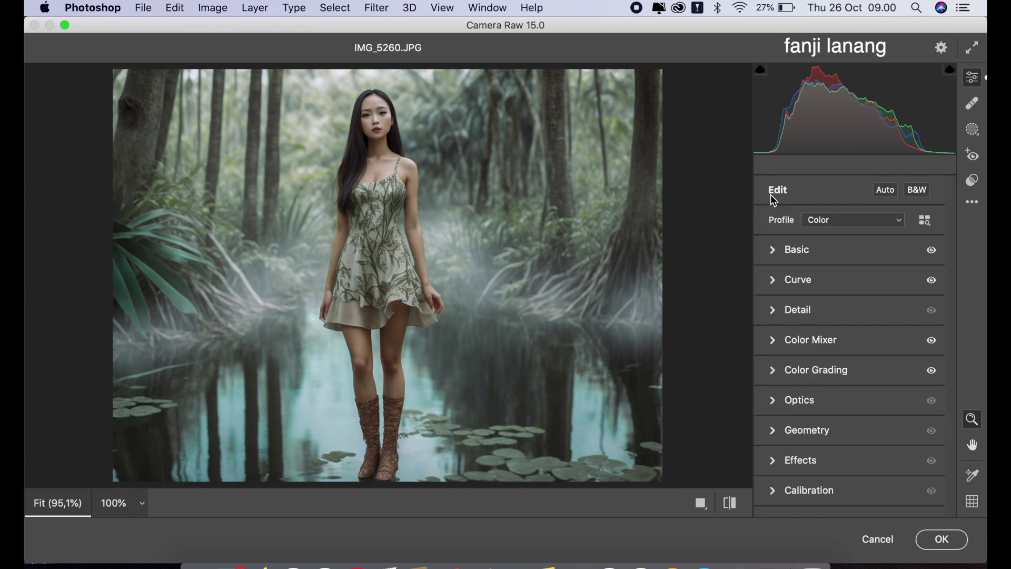
Step: Darken the image corners with a -51 vignette in Optics
{"action": "left_click", "coordinate": [783, 403]}
{"action": "left_click", "coordinate": [818, 256]}
{"action": "left_click_drag", "start_coordinate": [819, 259], "coordinate": [811, 260]}
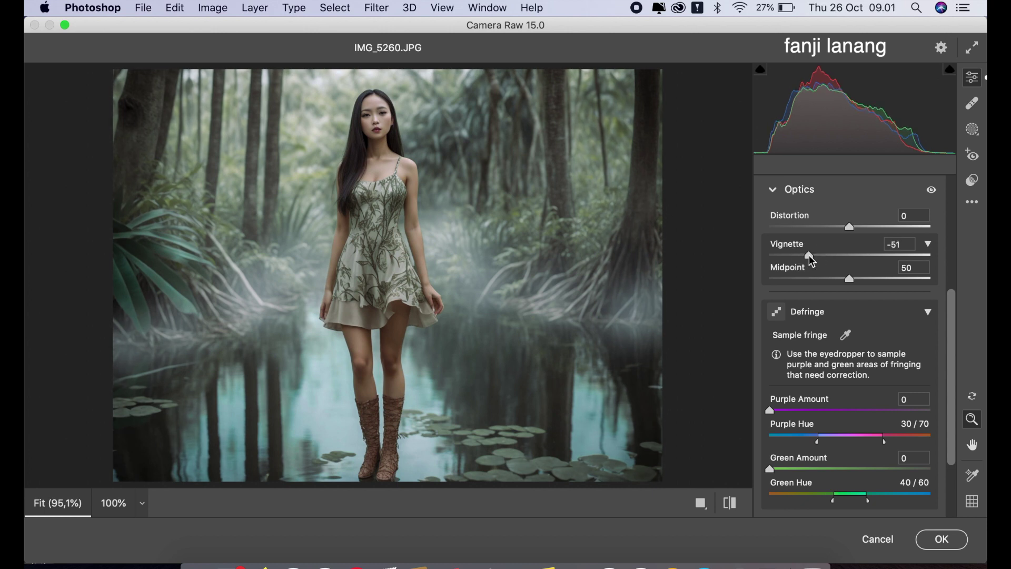
{"action": "left_click", "coordinate": [773, 189]}
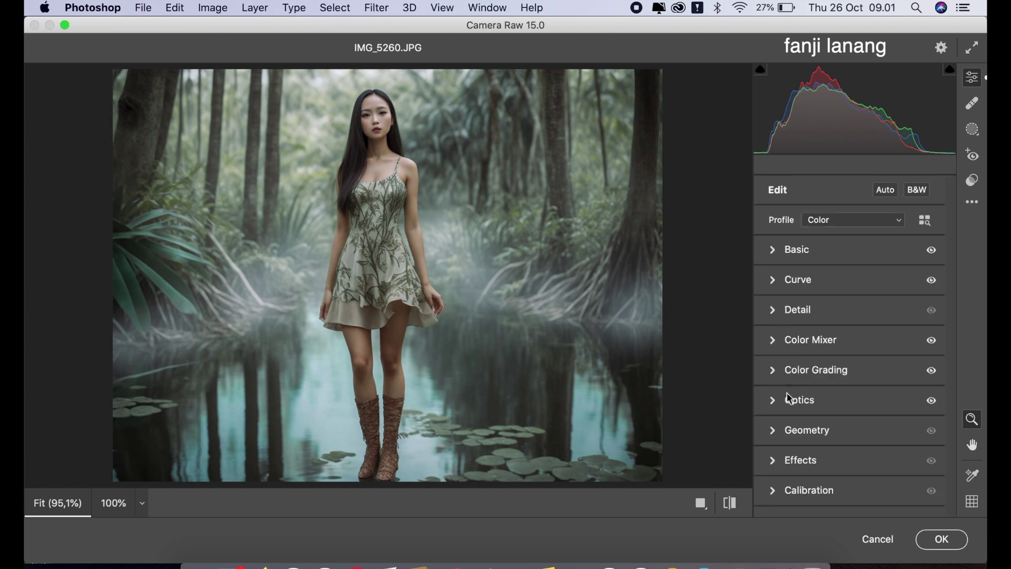
Step: In Calibration, shift Red Primary hue to +18 and Blue Primary hue to -30
{"action": "left_click", "coordinate": [772, 489]}
{"action": "left_click", "coordinate": [864, 338]}
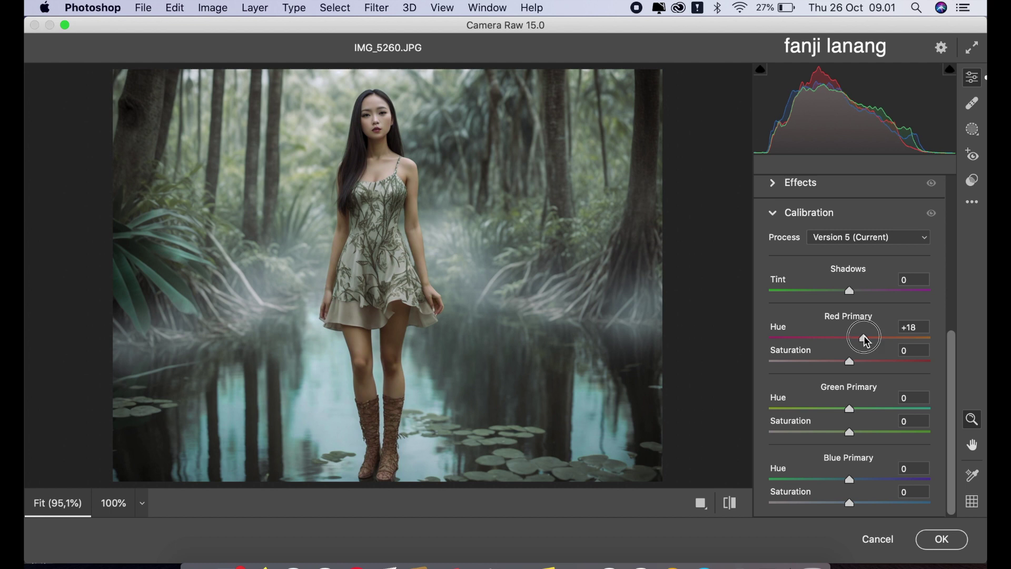
{"action": "left_click", "coordinate": [831, 479]}
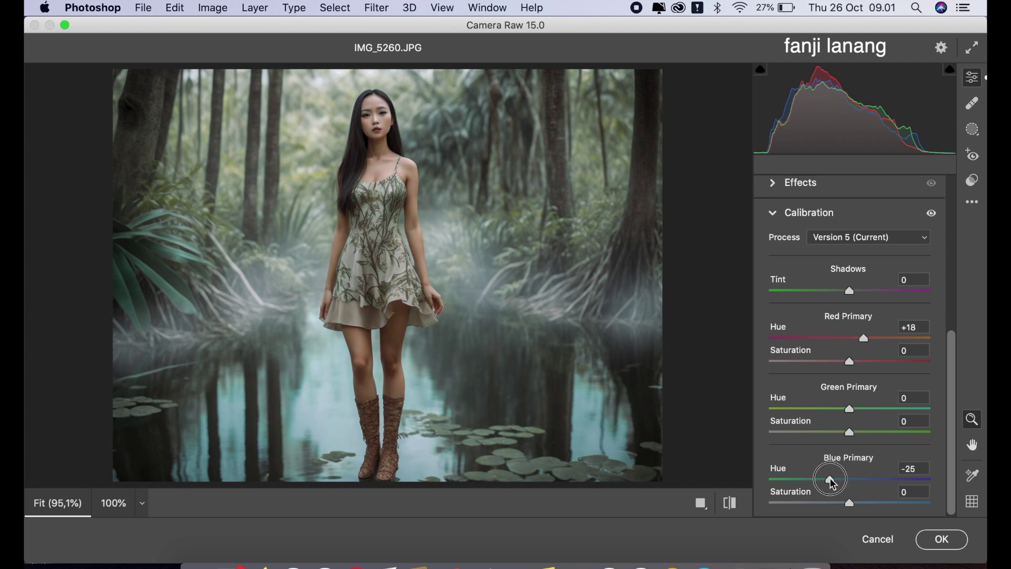
{"action": "left_click_drag", "start_coordinate": [831, 483], "coordinate": [832, 490]}
{"action": "left_click", "coordinate": [733, 504]}
{"action": "left_click_drag", "start_coordinate": [829, 479], "coordinate": [827, 485]}
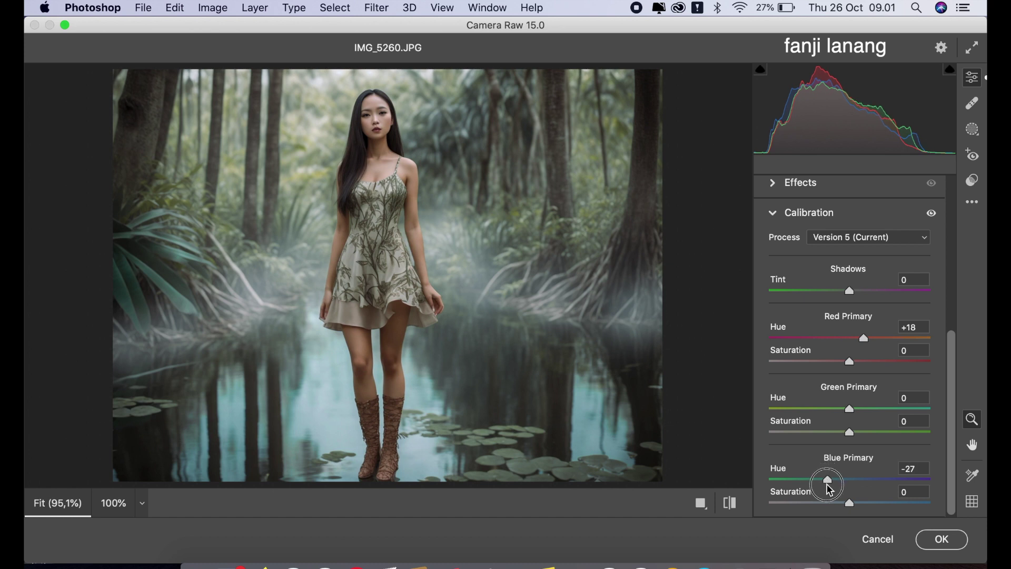
{"action": "left_click_drag", "start_coordinate": [829, 489], "coordinate": [825, 486]}
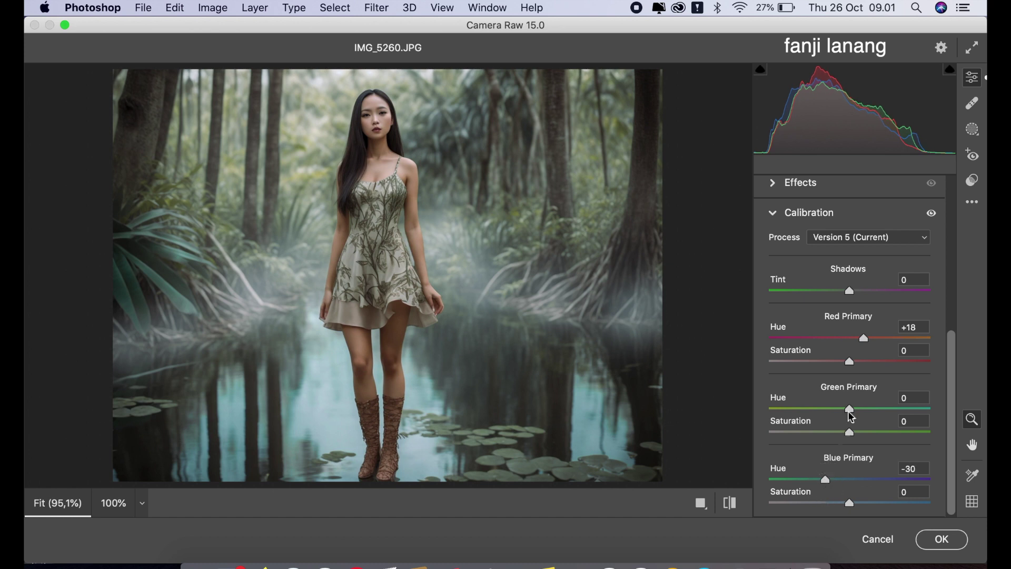
Step: Set Red hue +25, Green hue -15, Red saturation -10 and Blue saturation +10
{"action": "left_click_drag", "start_coordinate": [866, 340], "coordinate": [871, 347]}
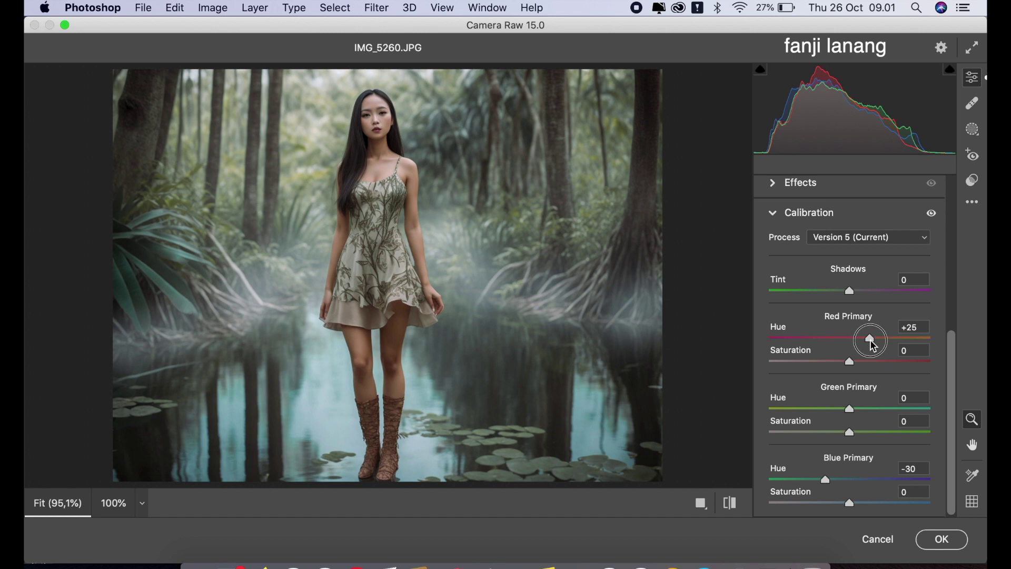
{"action": "left_click_drag", "start_coordinate": [871, 348], "coordinate": [872, 348]}
{"action": "mouse_move", "coordinate": [850, 409]}
{"action": "left_mouse_down"}
{"action": "mouse_move", "coordinate": [768, 425]}
{"action": "mouse_move", "coordinate": [975, 437]}
{"action": "mouse_move", "coordinate": [841, 444]}
{"action": "left_mouse_up"}
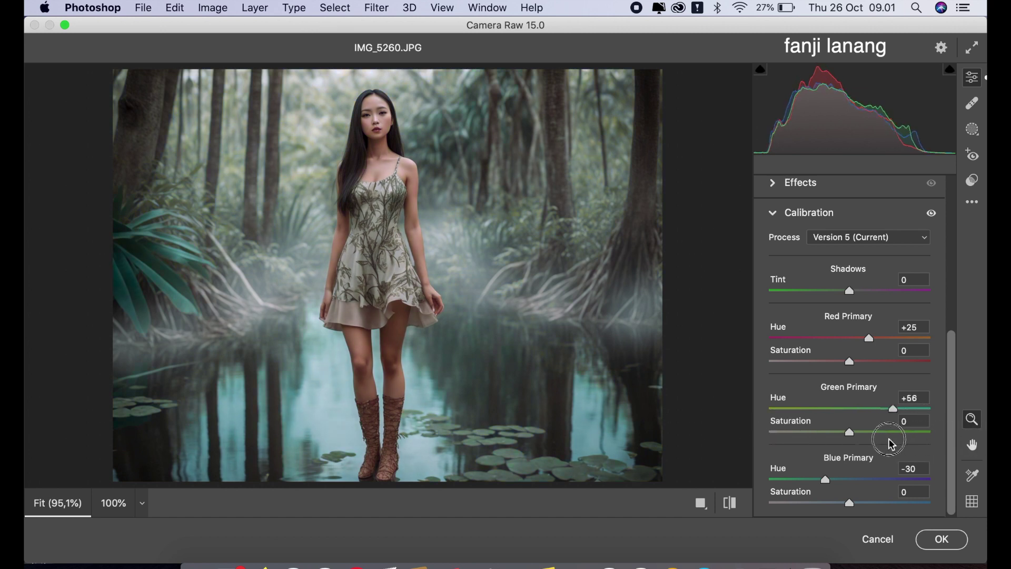
{"action": "left_click_drag", "start_coordinate": [841, 444], "coordinate": [837, 416]}
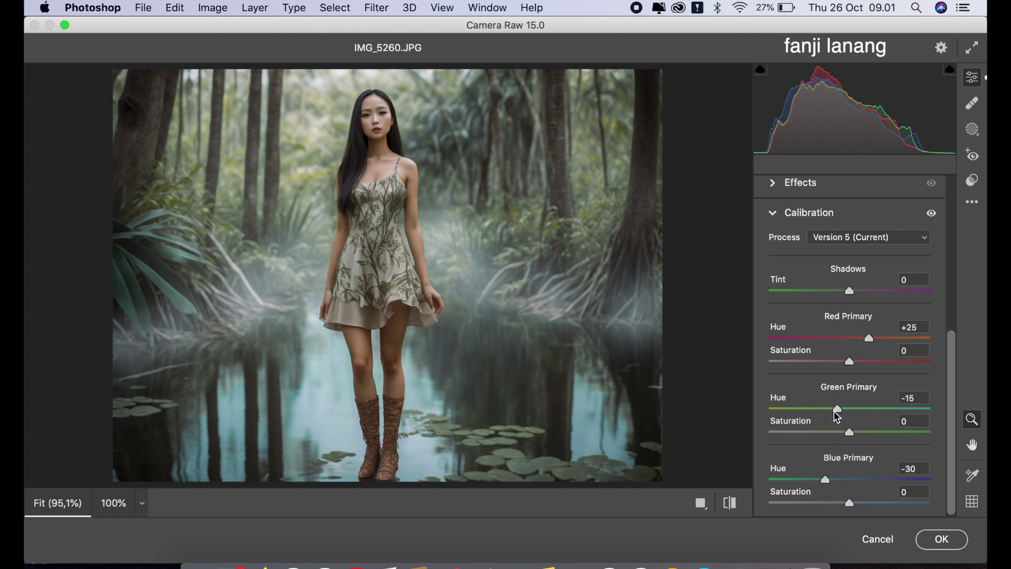
{"action": "left_click", "coordinate": [734, 502]}
{"action": "left_click_drag", "start_coordinate": [838, 371], "coordinate": [845, 413]}
{"action": "left_click_drag", "start_coordinate": [849, 503], "coordinate": [858, 504]}
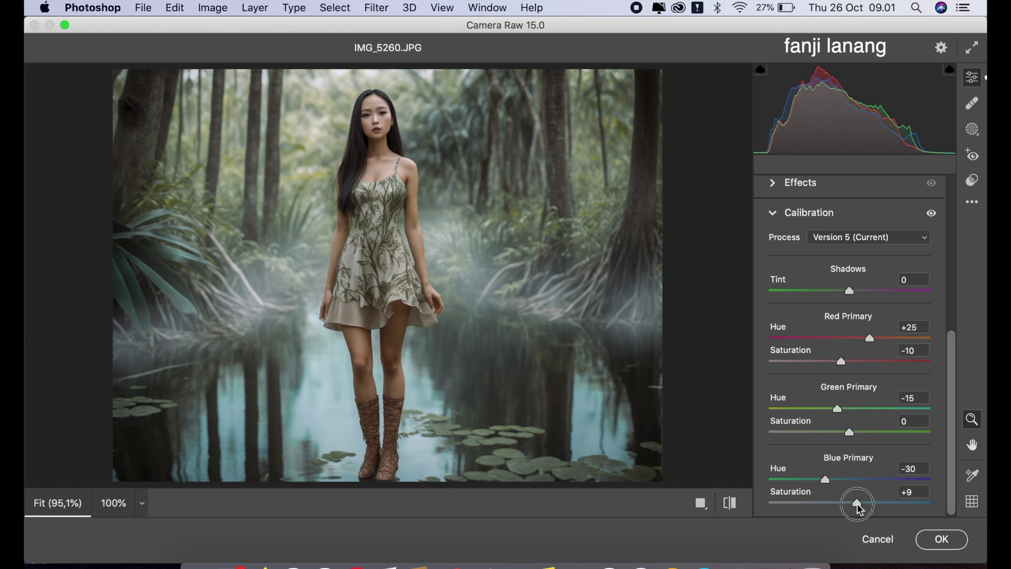
{"action": "left_click", "coordinate": [734, 504]}
{"action": "left_click", "coordinate": [734, 505]}
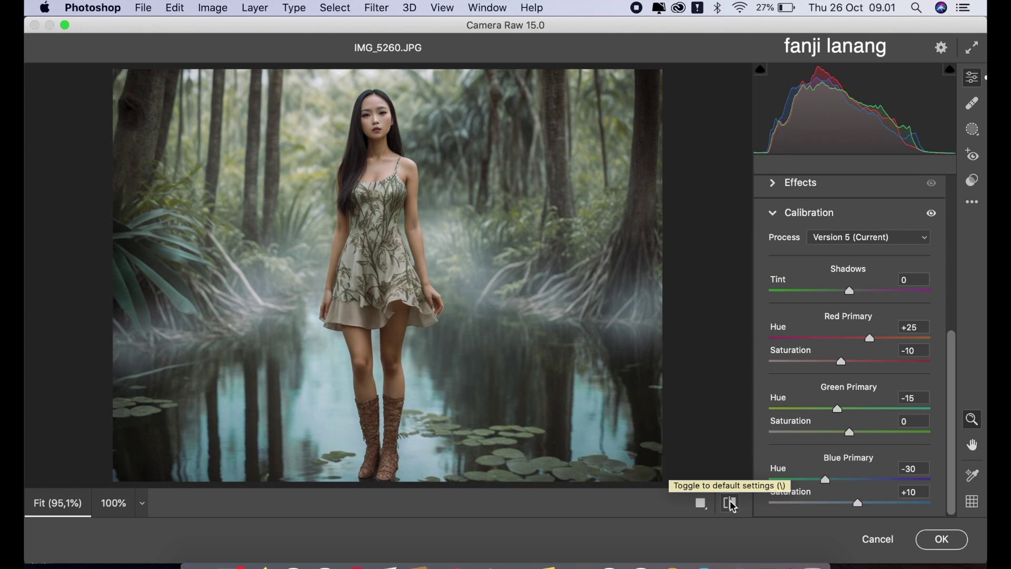
{"action": "left_click", "coordinate": [778, 225]}
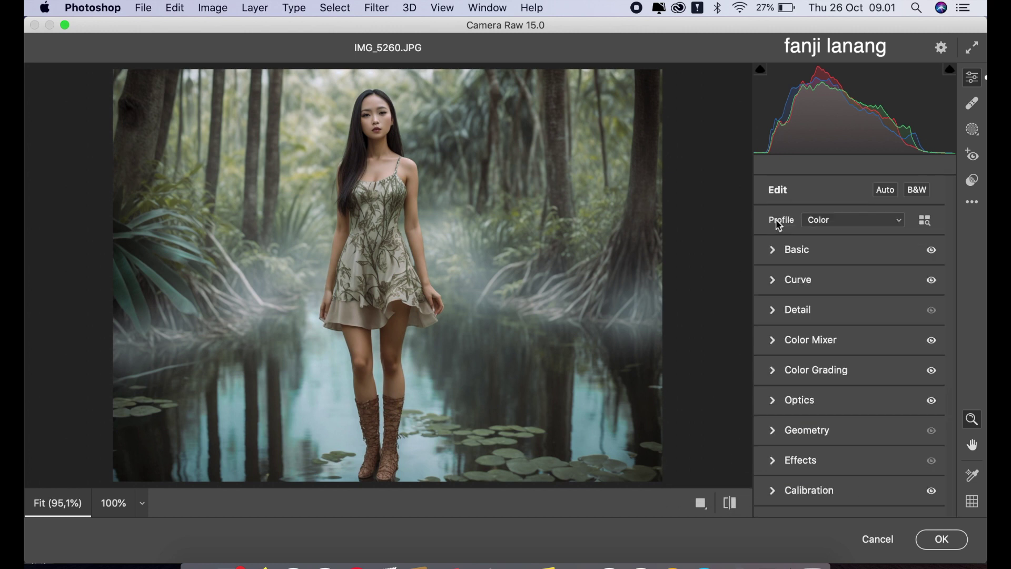
Step: Set Exposure -0,25, Dehaze +5 and Temperature -5, then compare before and after
{"action": "left_click", "coordinate": [767, 253]}
{"action": "left_click_drag", "start_coordinate": [846, 318], "coordinate": [848, 324]}
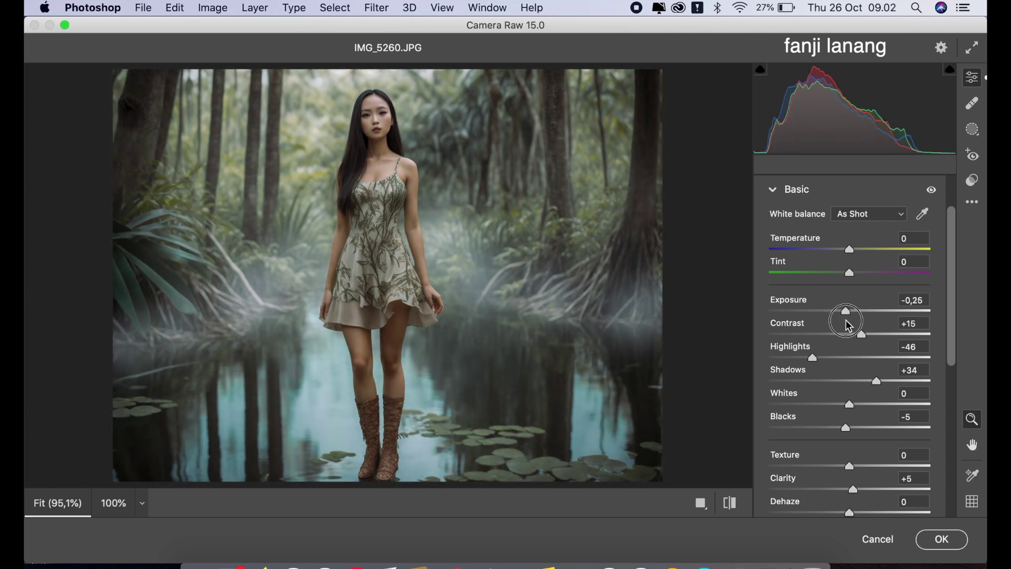
{"action": "mouse_move", "coordinate": [862, 336]}
{"action": "left_mouse_down"}
{"action": "mouse_move", "coordinate": [897, 344]}
{"action": "mouse_move", "coordinate": [861, 358]}
{"action": "left_mouse_up"}
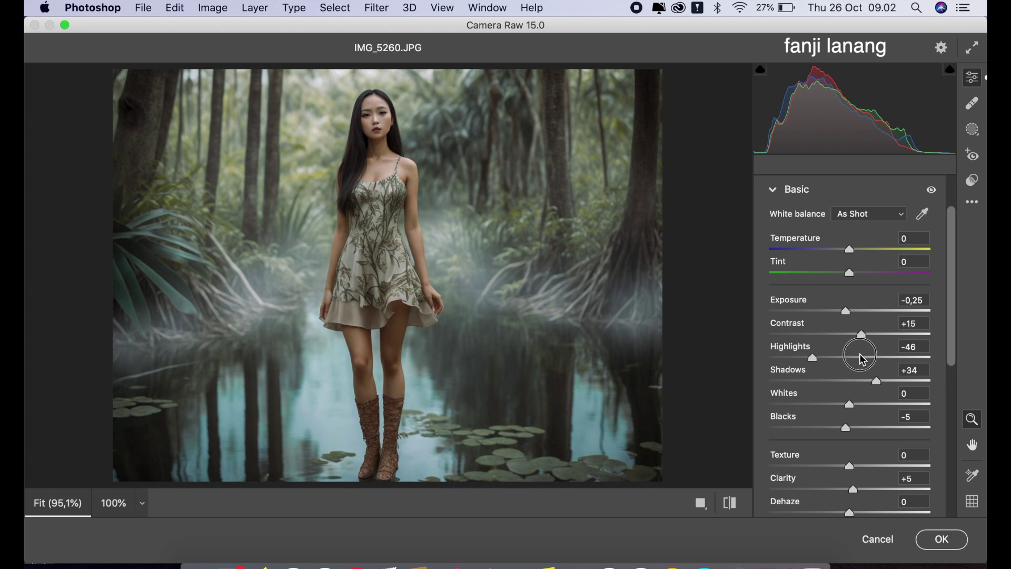
{"action": "left_click_drag", "start_coordinate": [956, 336], "coordinate": [948, 361]}
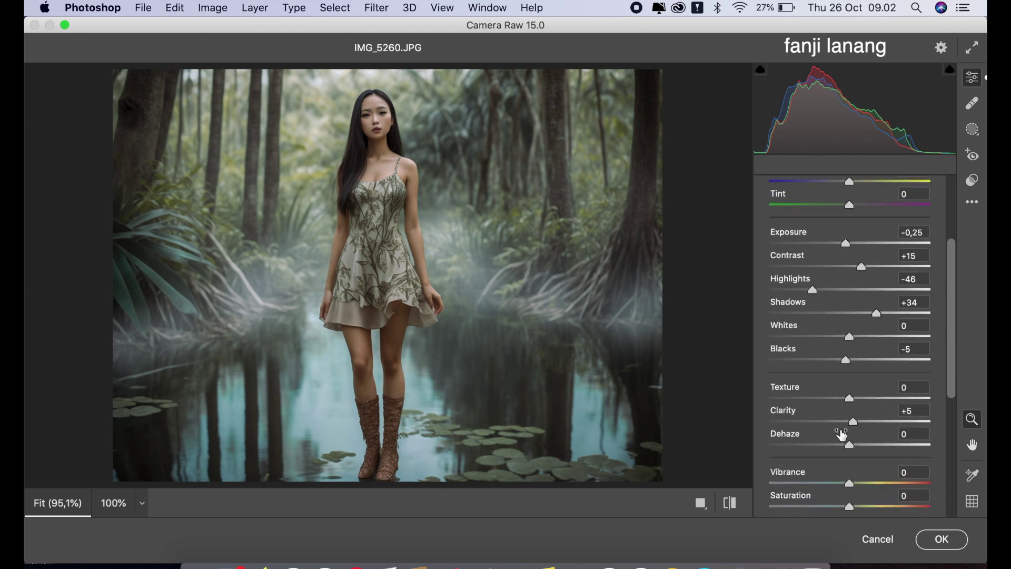
{"action": "mouse_move", "coordinate": [840, 444]}
{"action": "left_mouse_down"}
{"action": "mouse_move", "coordinate": [865, 454]}
{"action": "mouse_move", "coordinate": [856, 459]}
{"action": "left_mouse_up"}
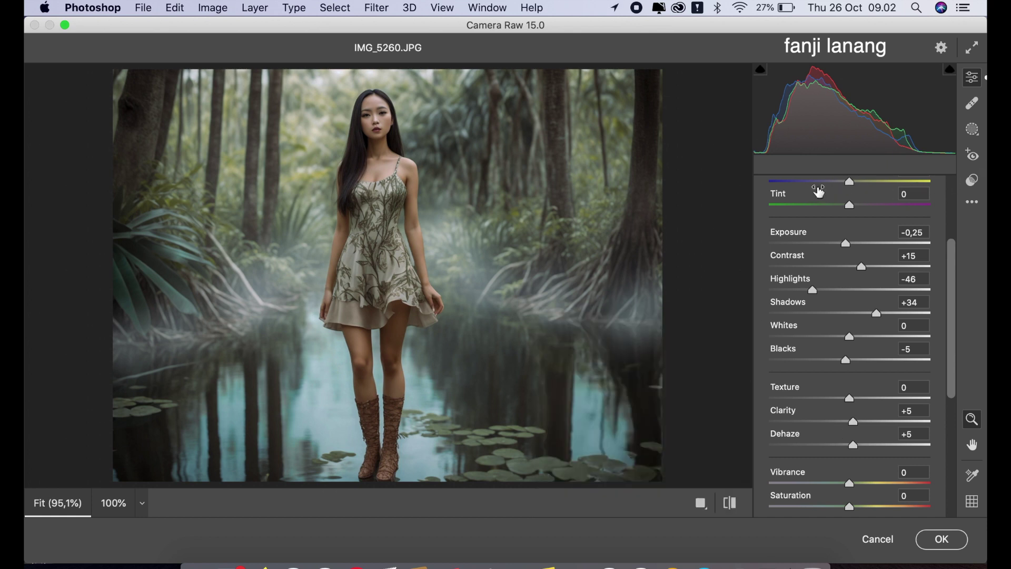
{"action": "left_click_drag", "start_coordinate": [850, 181], "coordinate": [852, 197]}
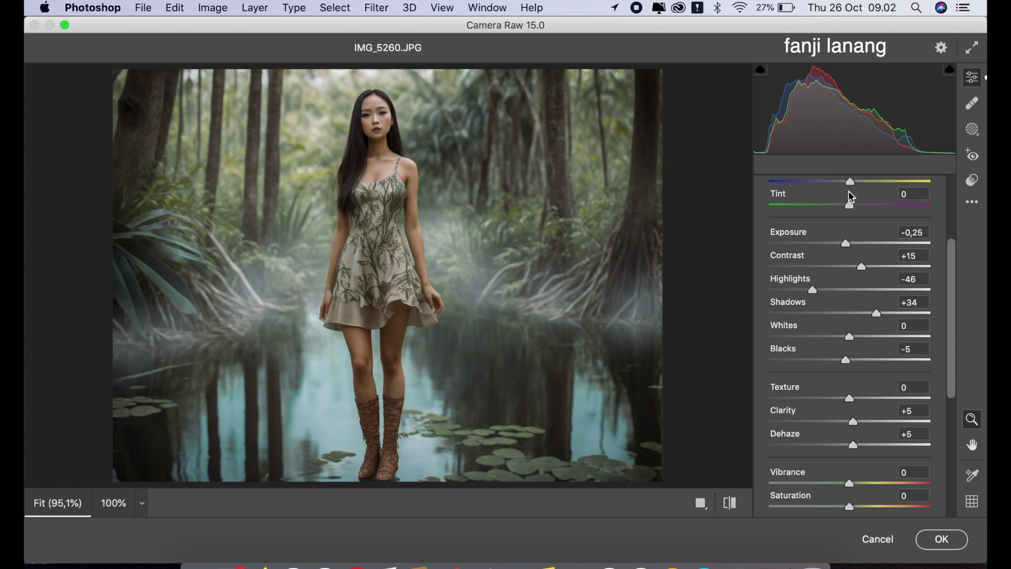
{"action": "left_click_drag", "start_coordinate": [954, 246], "coordinate": [952, 213]}
{"action": "left_click_drag", "start_coordinate": [847, 248], "coordinate": [843, 262]}
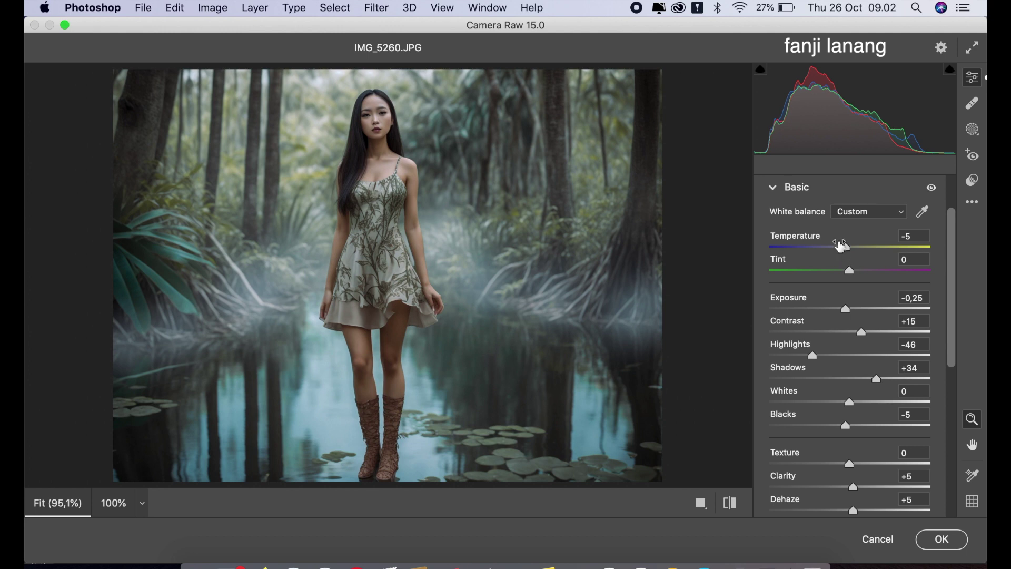
{"action": "left_click_drag", "start_coordinate": [845, 248], "coordinate": [849, 257]}
{"action": "left_click", "coordinate": [772, 187]}
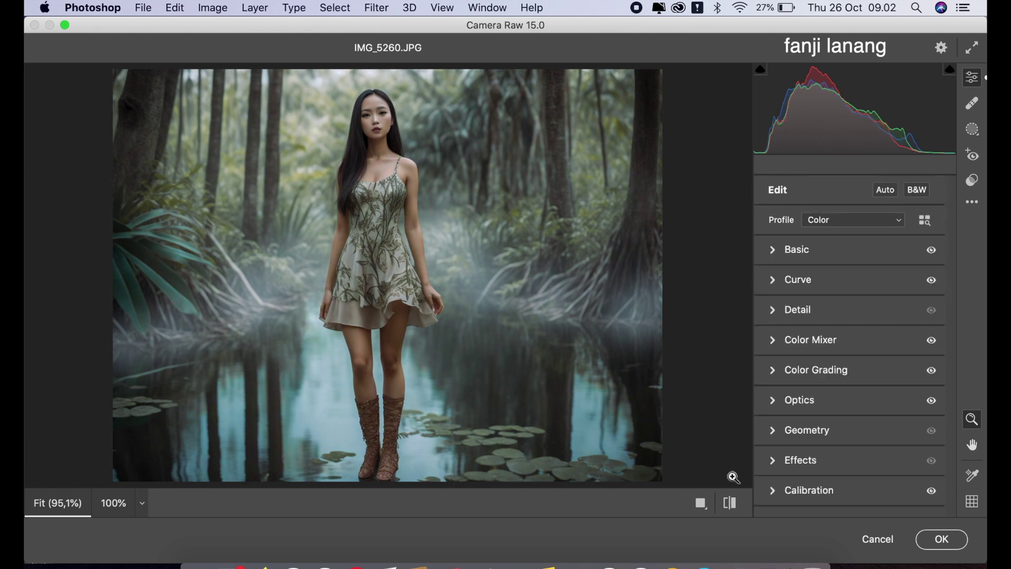
{"action": "left_click", "coordinate": [735, 505]}
Step: Apply the Camera Raw grade and add a Selective Color adjustment layer
{"action": "left_click", "coordinate": [951, 553]}
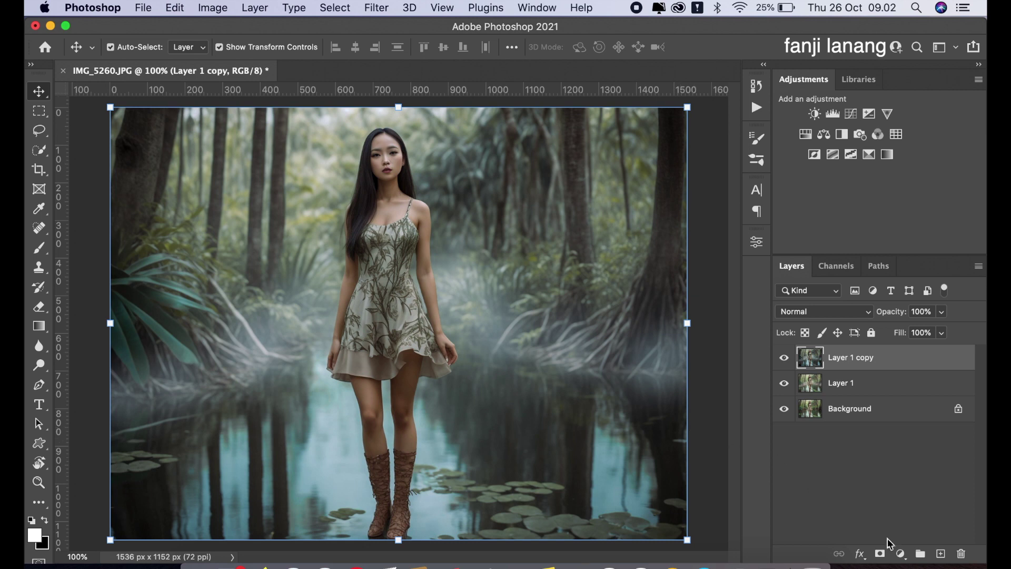
{"action": "left_click", "coordinate": [901, 553]}
{"action": "left_click", "coordinate": [903, 524]}
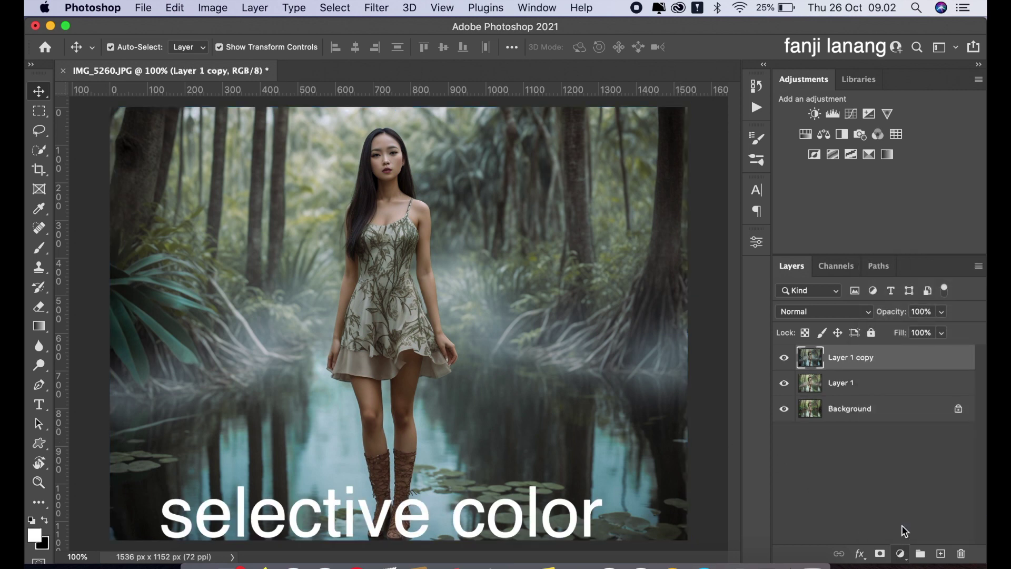
Step: In the Reds, set Cyan to -34 and Magenta to -13, adding a touch of yellow
{"action": "left_click", "coordinate": [599, 332]}
{"action": "left_click", "coordinate": [617, 362]}
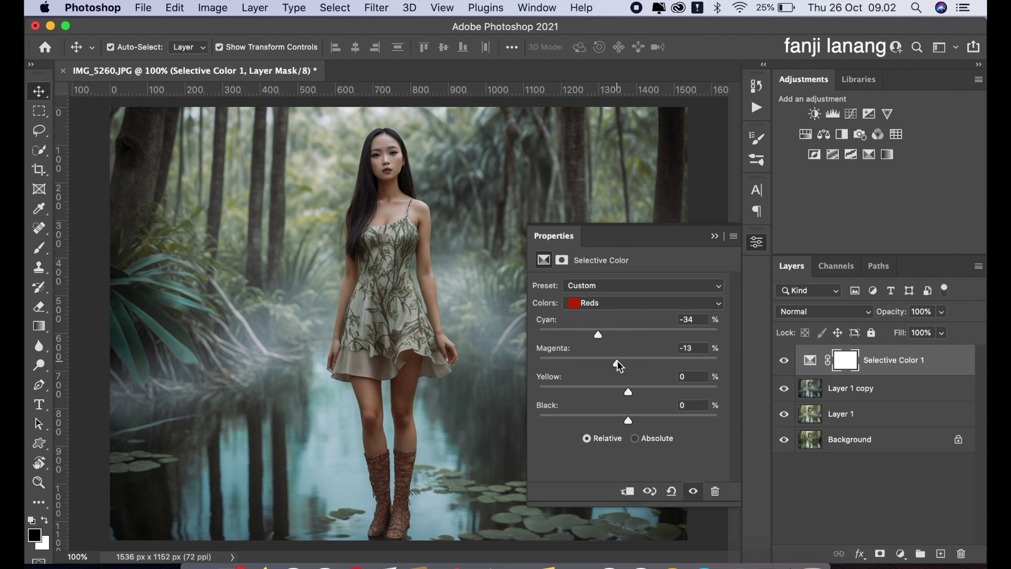
{"action": "left_click_drag", "start_coordinate": [632, 386], "coordinate": [635, 388]}
Step: Tint the Blacks with Cyan +5, Magenta +5 and Yellow -5
{"action": "left_click", "coordinate": [632, 304]}
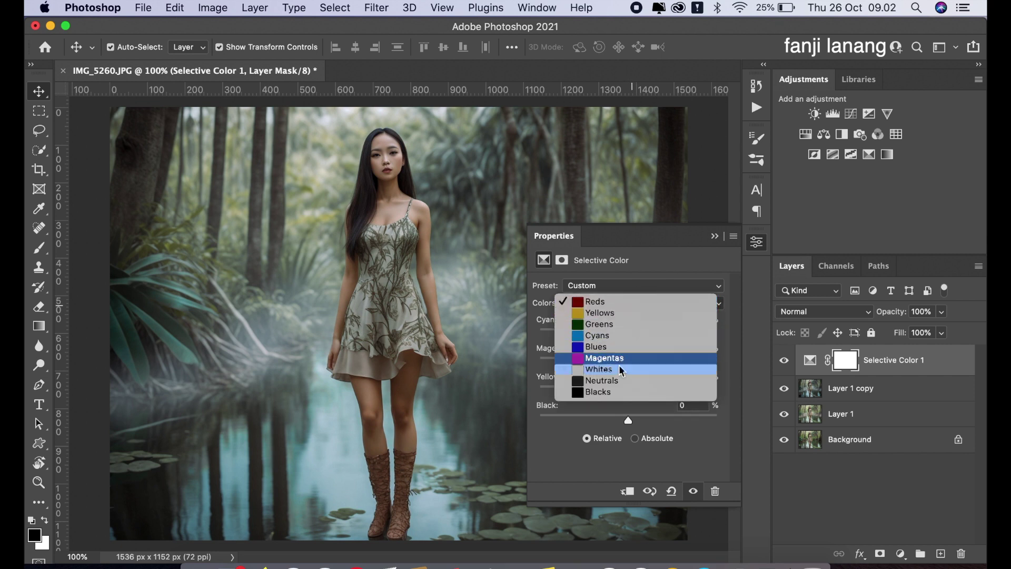
{"action": "left_click", "coordinate": [621, 392]}
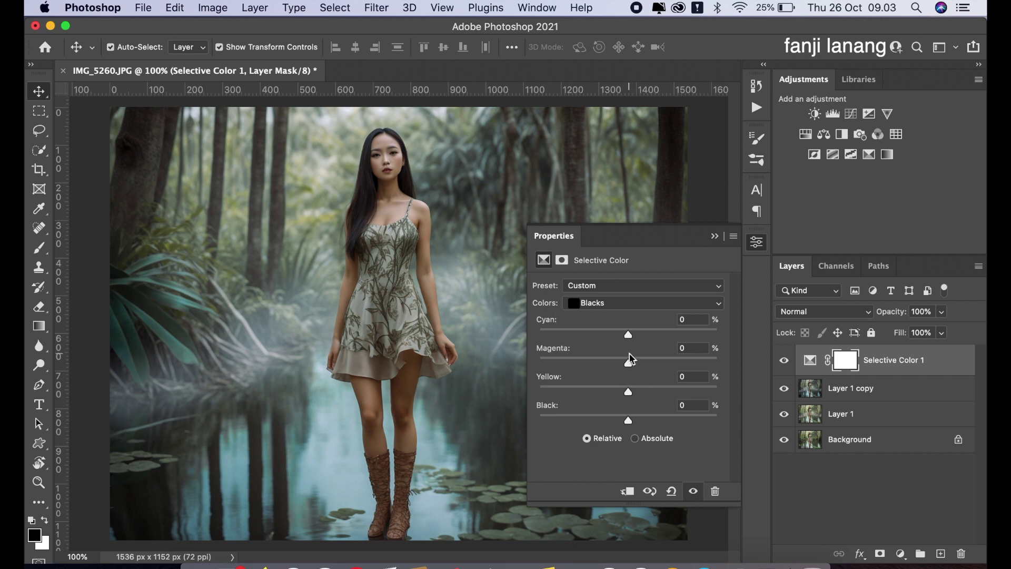
{"action": "left_click_drag", "start_coordinate": [630, 337], "coordinate": [635, 341]}
{"action": "left_click_drag", "start_coordinate": [632, 335], "coordinate": [635, 339]}
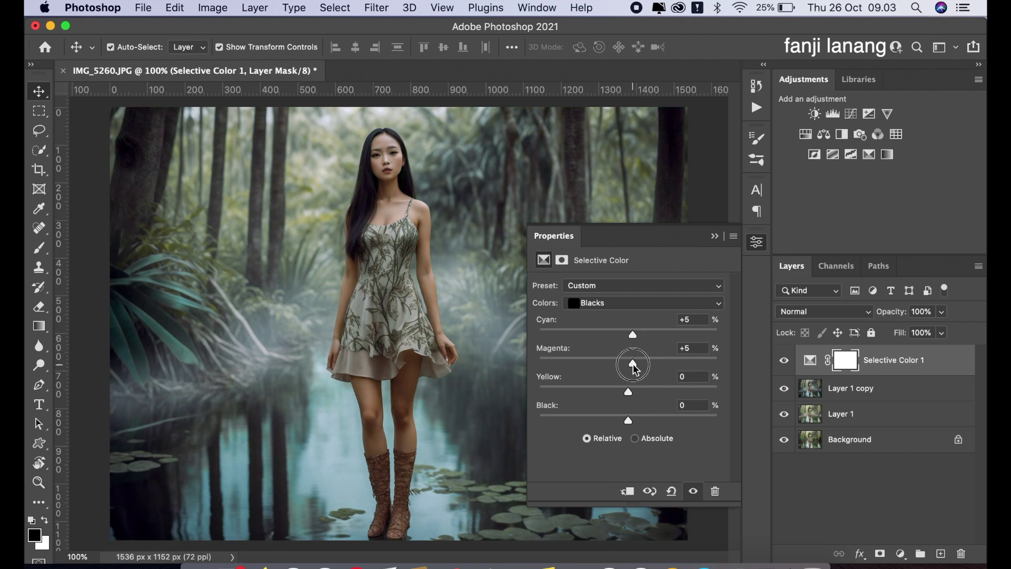
{"action": "left_click_drag", "start_coordinate": [626, 395], "coordinate": [624, 397]}
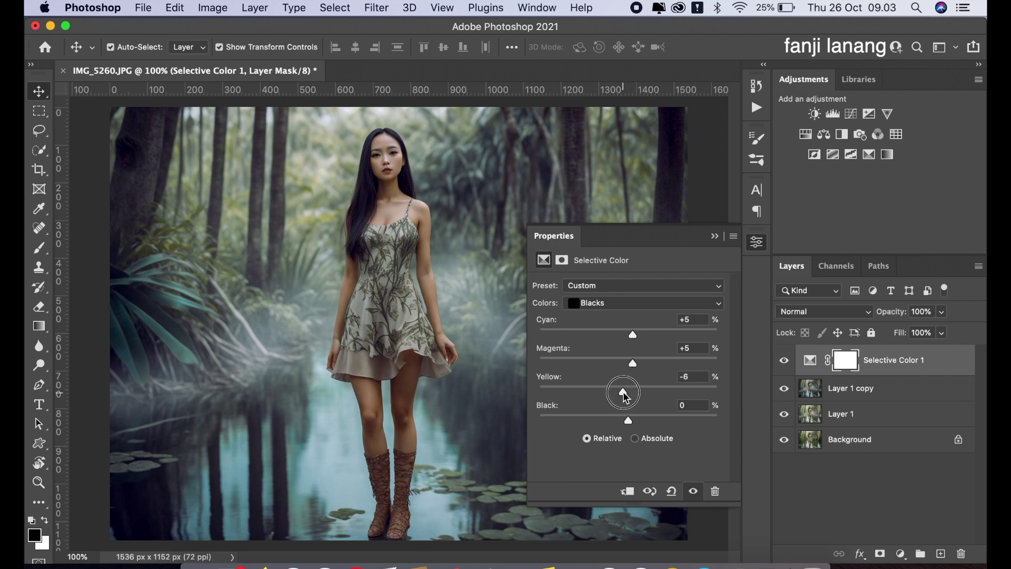
{"action": "left_click", "coordinate": [715, 236]}
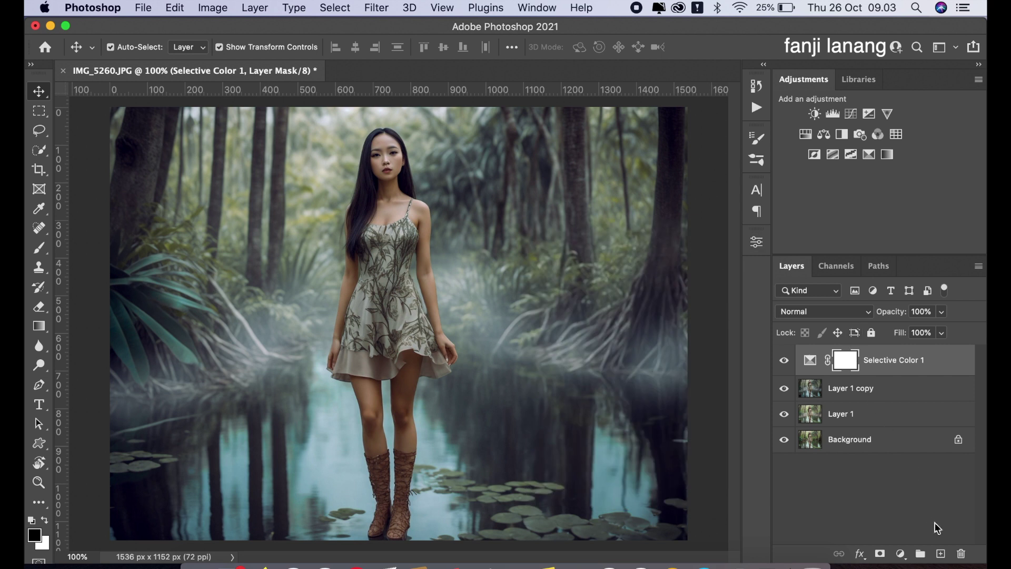
Step: On a new layer, stamp the white signature brush at 150 px near the lower-left corner
{"action": "left_click", "coordinate": [941, 554]}
{"action": "key", "text": "x"}
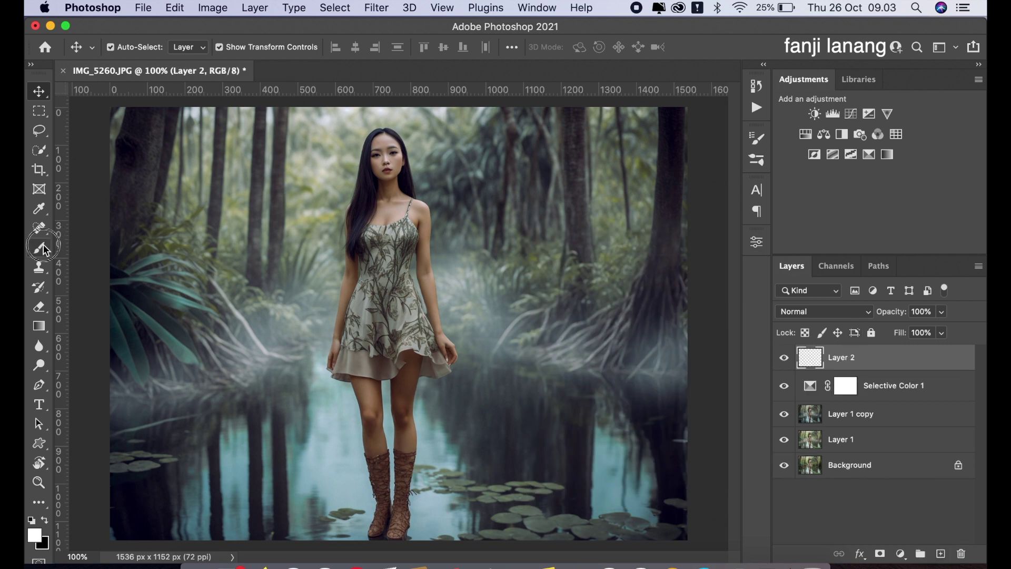
{"action": "left_click", "coordinate": [43, 248]}
{"action": "left_click", "coordinate": [132, 48]}
{"action": "left_click", "coordinate": [117, 185]}
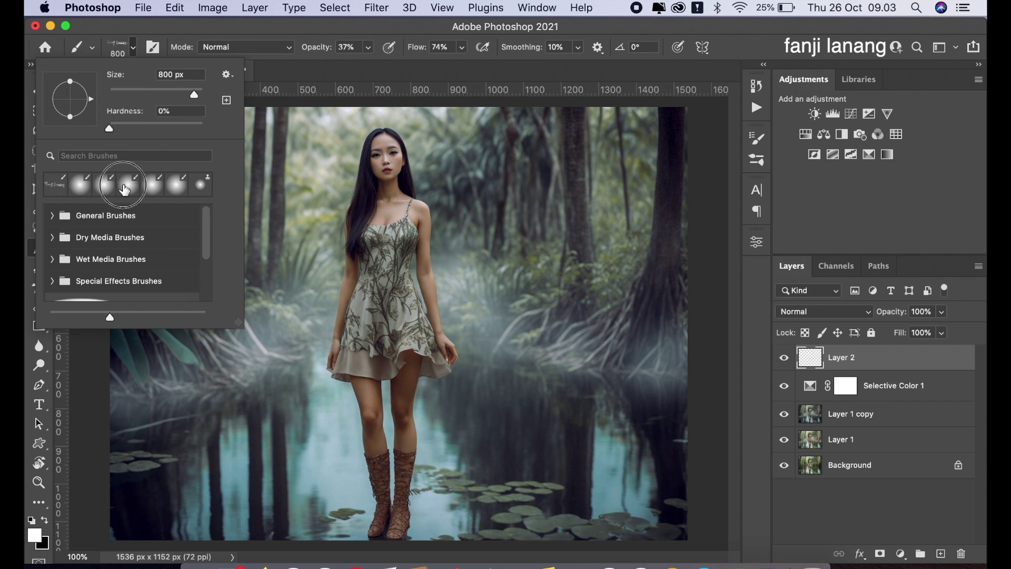
{"action": "left_click", "coordinate": [318, 79]}
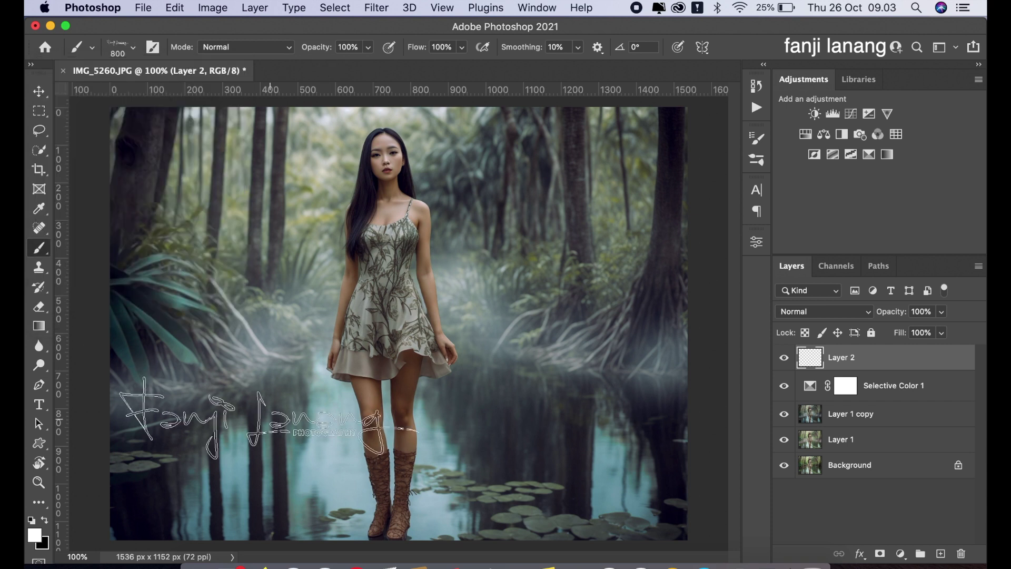
{"action": "key", "text": "bracketleft"}
{"action": "key", "text": "bracketleft"}
{"action": "key", "text": "bracketleft"}
{"action": "key", "text": "bracketleft"}
{"action": "key", "text": "bracketleft"}
{"action": "key", "text": "bracketleft"}
{"action": "key", "text": "bracketleft"}
{"action": "key", "text": "bracketleft"}
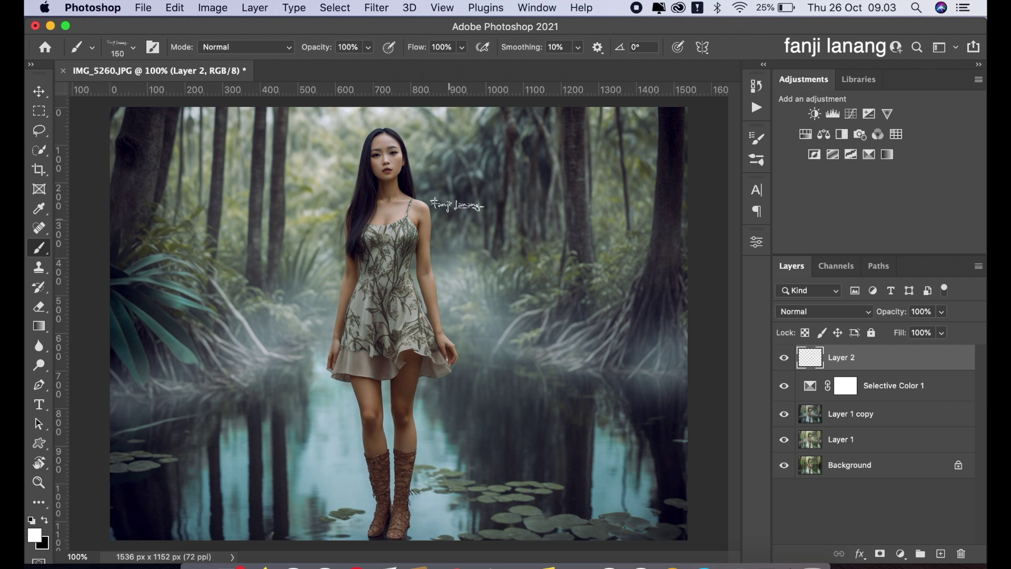
{"action": "left_click", "coordinate": [153, 523]}
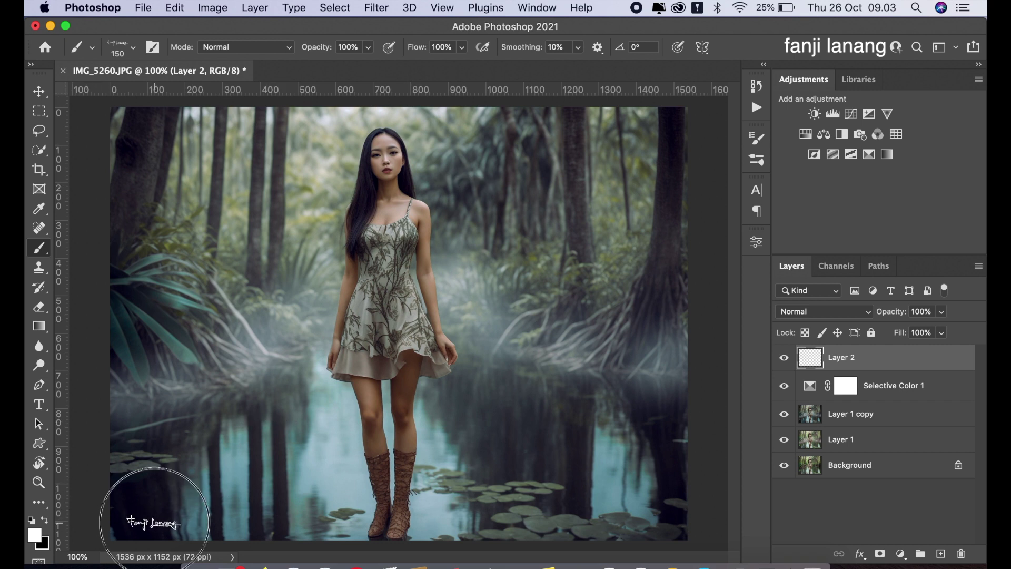